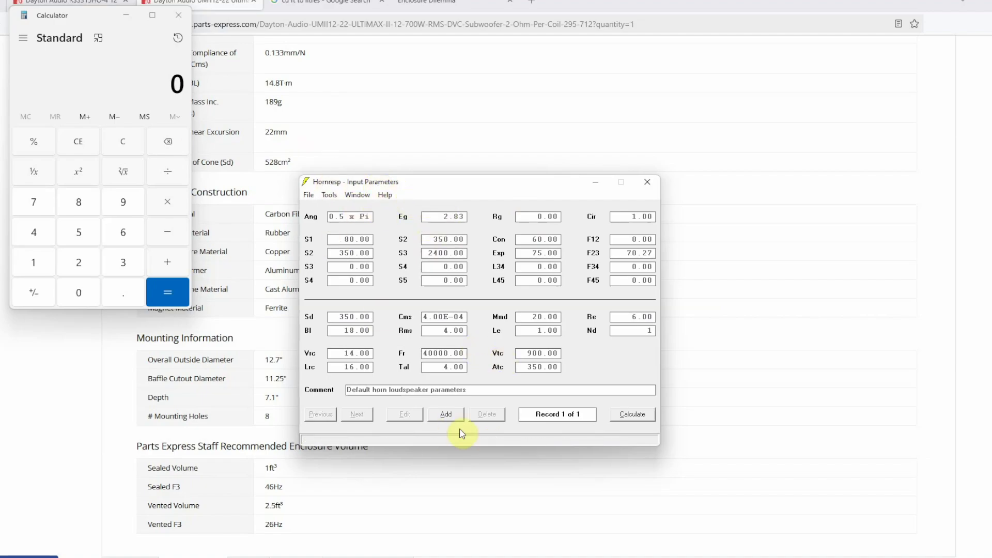
# Add Record 2 and paste the daton-ultimax-ii-12 driver from the database (Sd 520, Bl 15.11, Re 4.20)
pyautogui.click(451, 416)
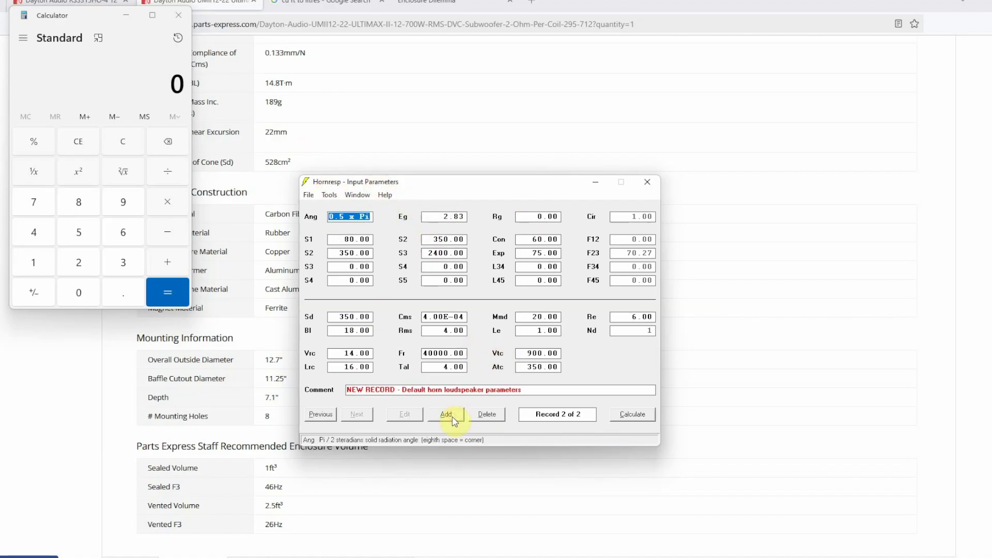
pyautogui.click(309, 195)
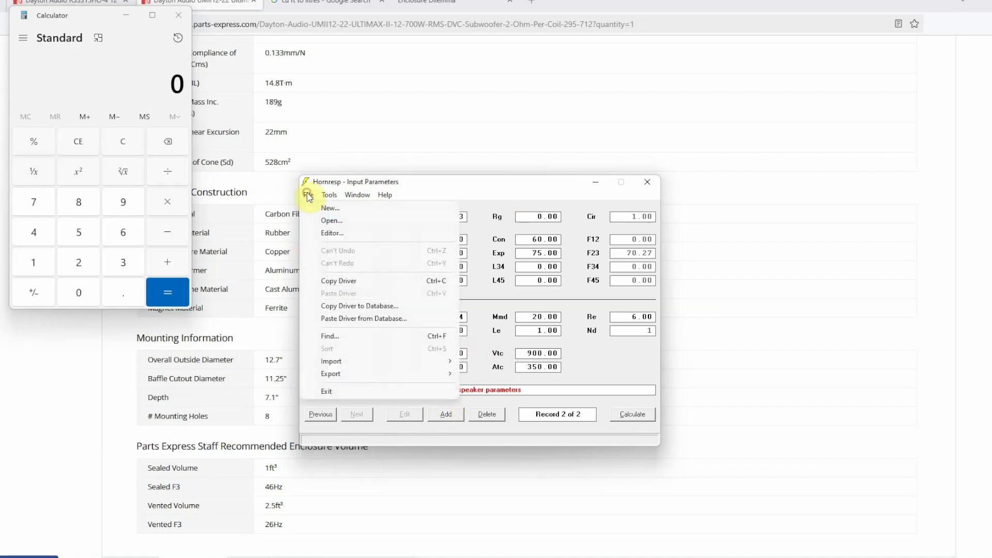
pyautogui.click(364, 319)
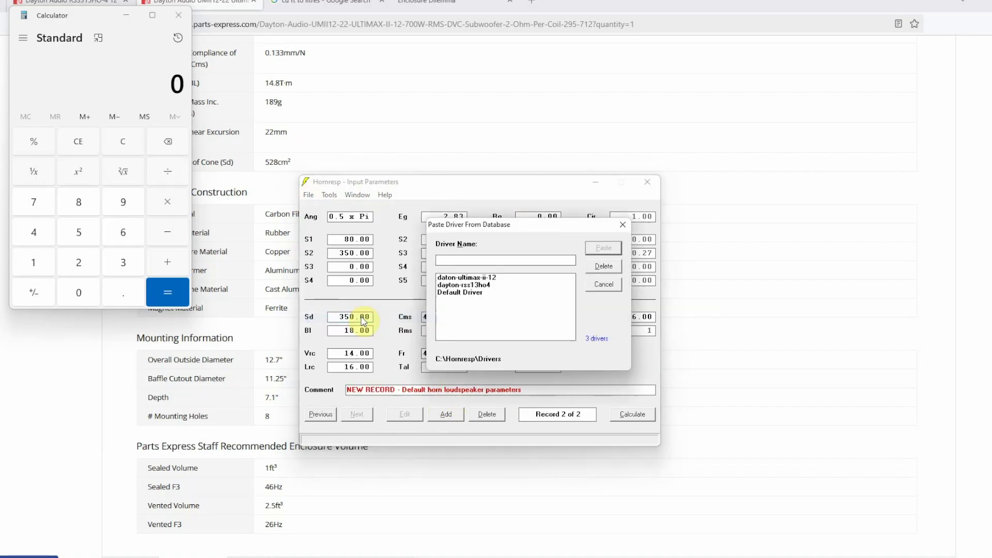
pyautogui.doubleClick(455, 278)
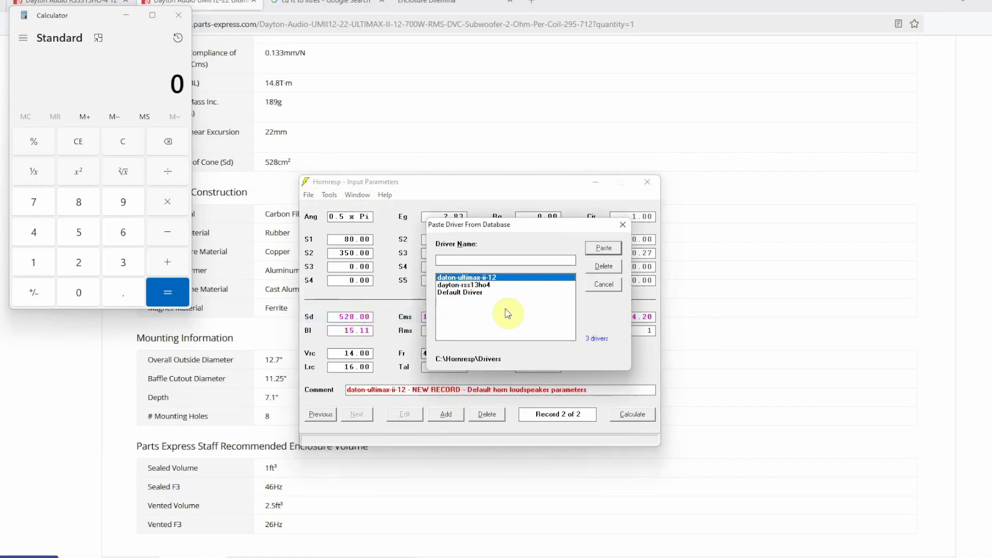
pyautogui.moveTo(502, 233); pyautogui.dragTo(695, 287)
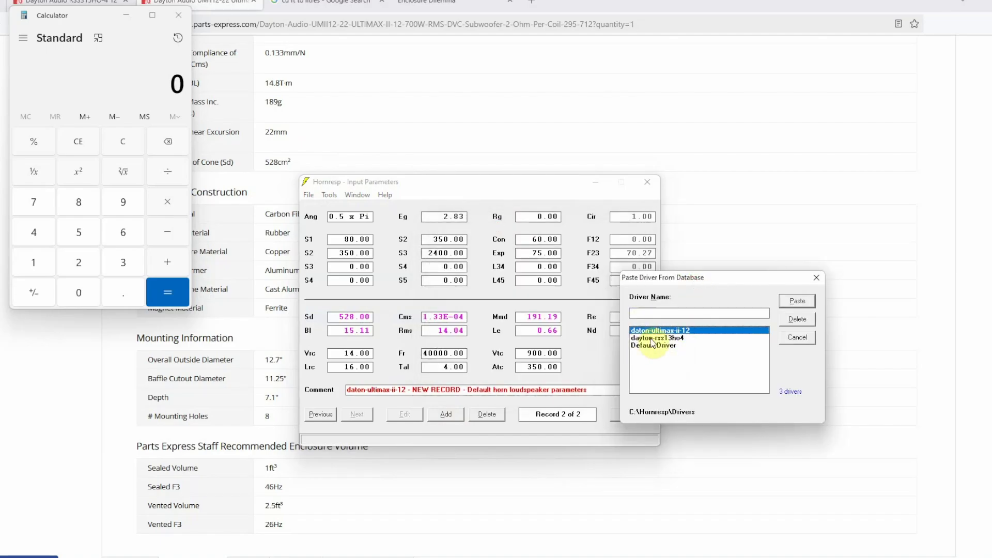
pyautogui.click(789, 305)
# Set the radiation angle Ang to 2.0 x Pi (half-space)
pyautogui.click(350, 216)
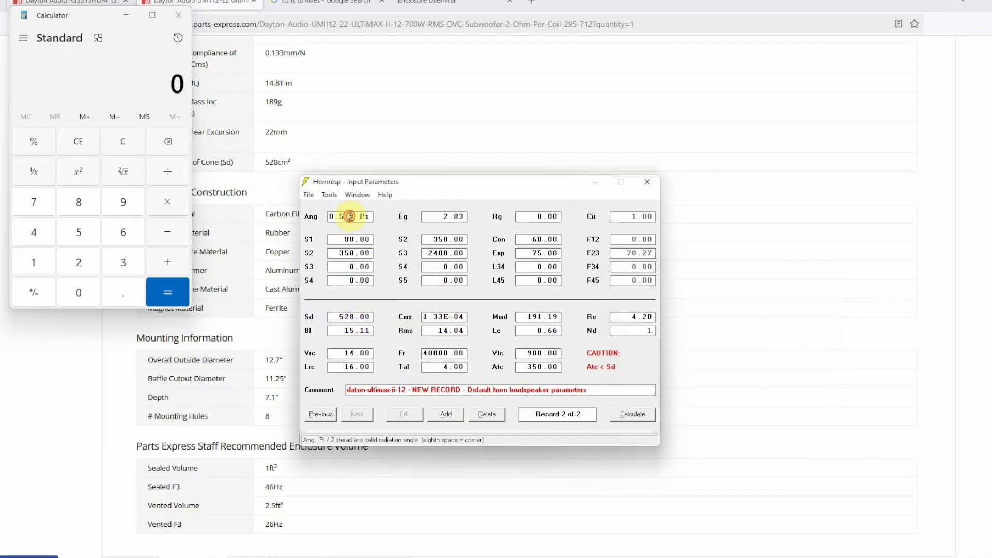
pyautogui.click(582, 217)
pyautogui.click(582, 217)
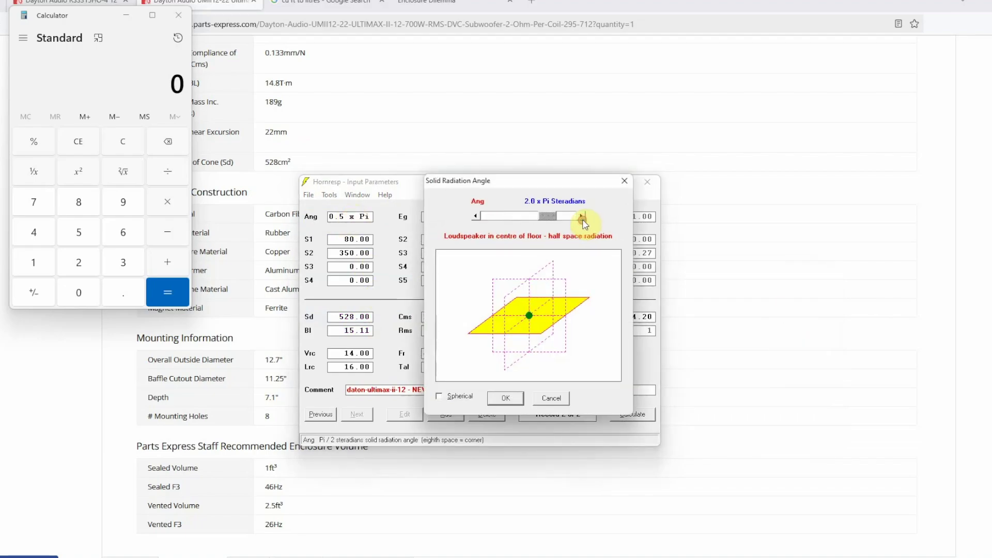
pyautogui.click(506, 398)
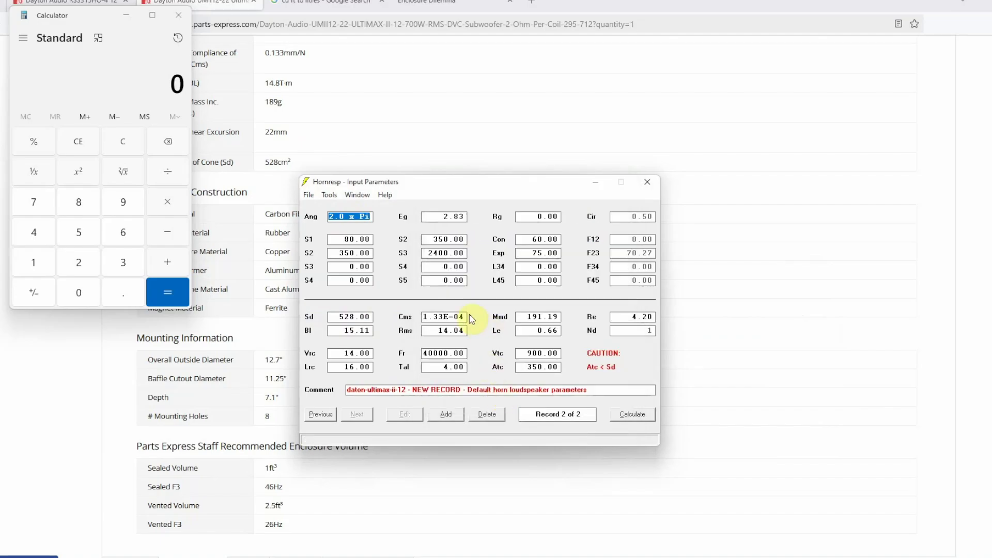
# Change the comment to 'daton-ultimax-ii-12-sealed'
pyautogui.moveTo(412, 390); pyautogui.dragTo(588, 389)
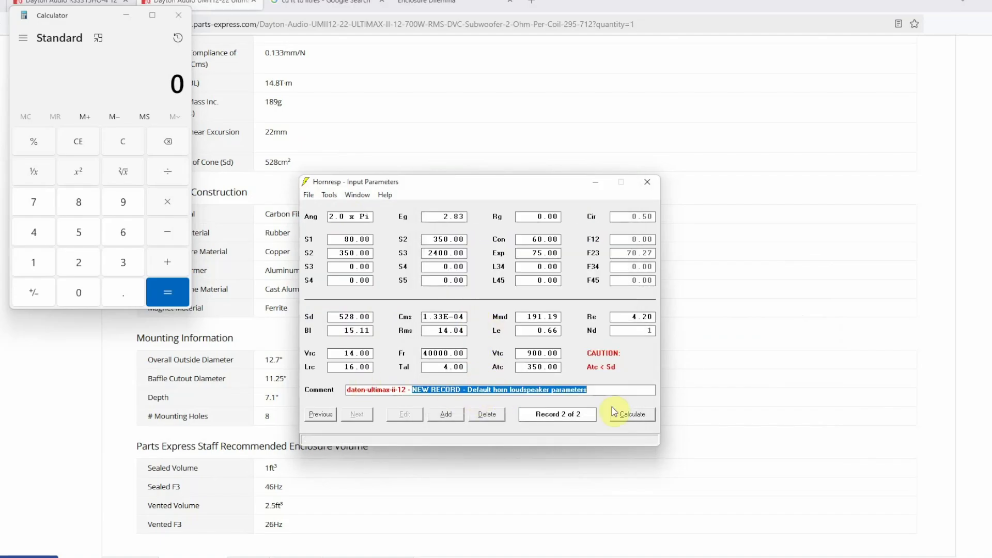
pyautogui.press('BackSpace')
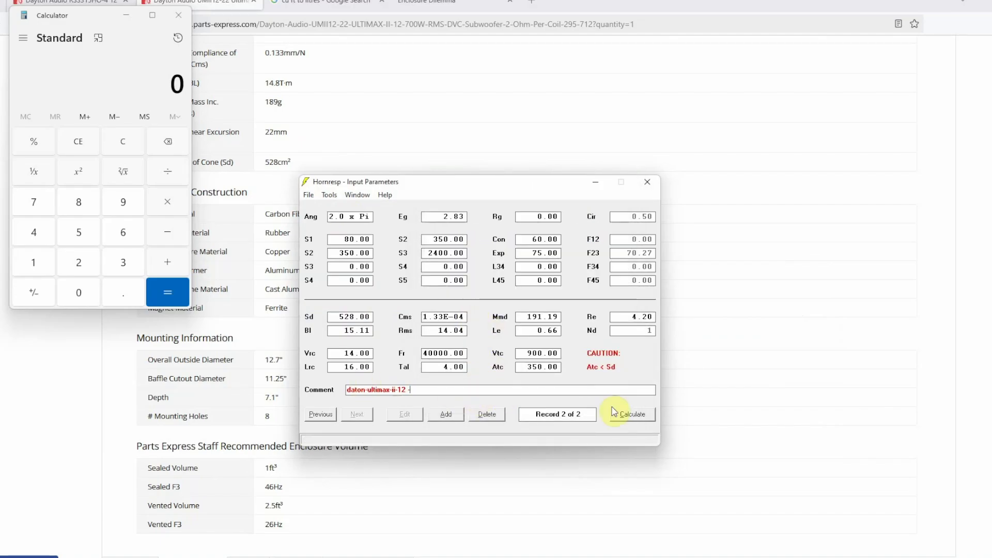
pyautogui.press('BackSpace')
pyautogui.write('-sealed')
pyautogui.press('Tab')
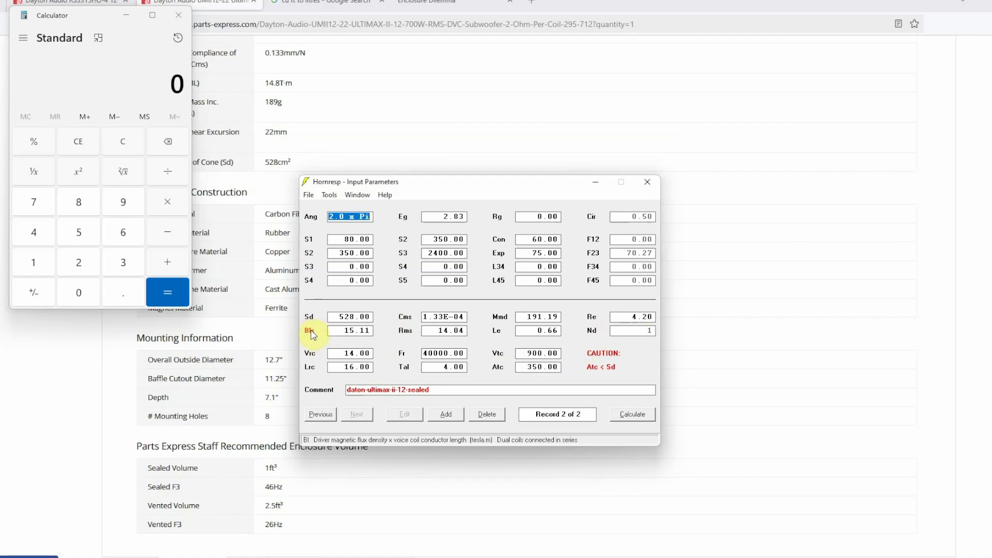
pyautogui.click(312, 335)
pyautogui.click(310, 332)
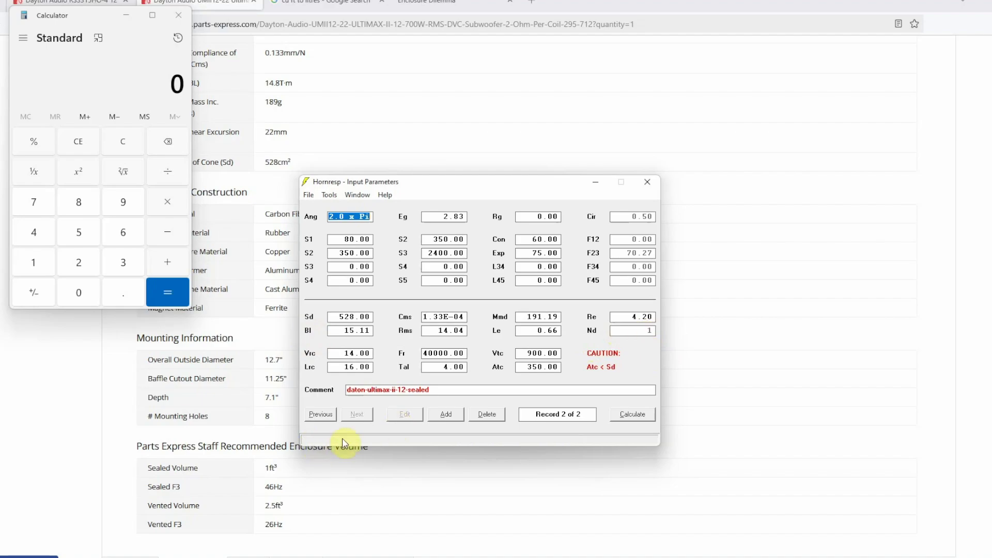
pyautogui.doubleClick(643, 334)
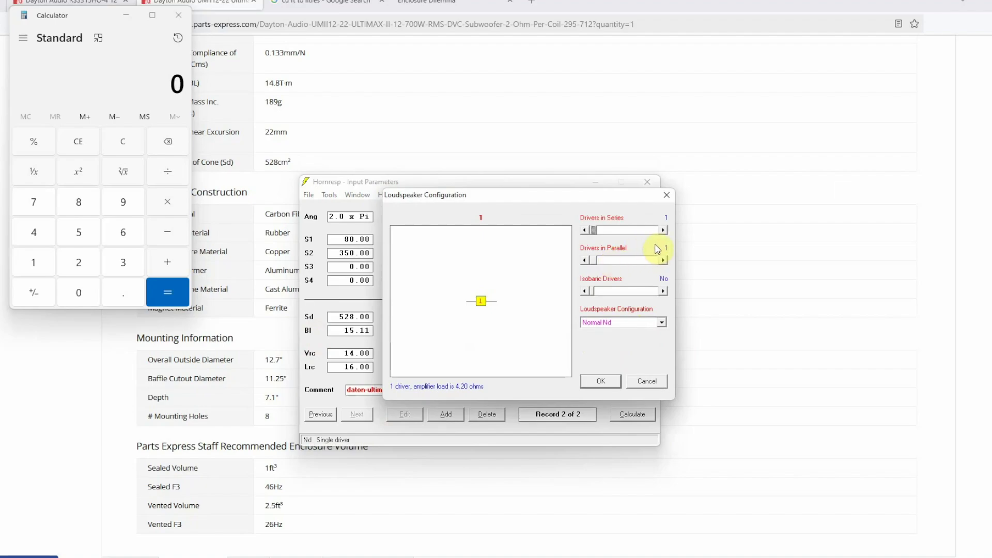
pyautogui.click(664, 260)
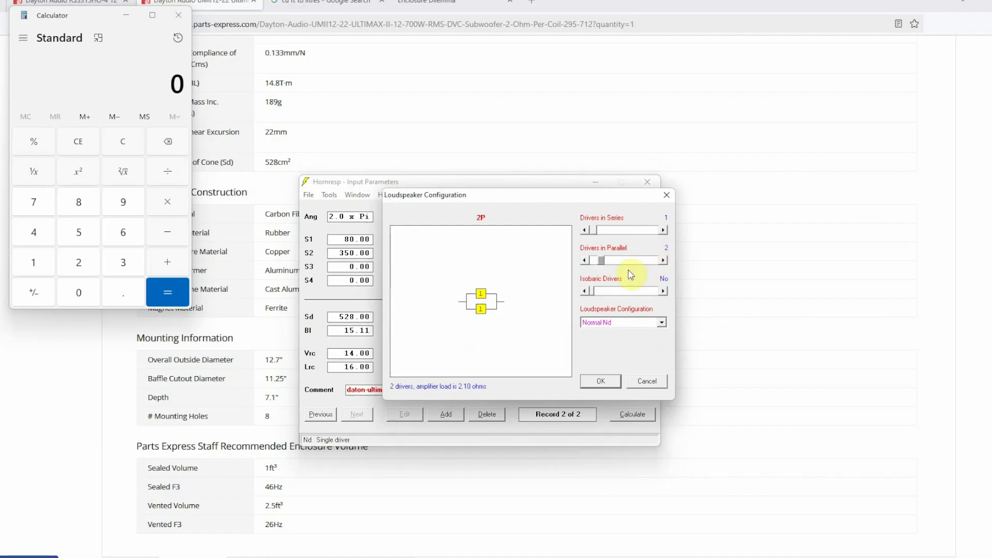
pyautogui.click(590, 260)
pyautogui.click(664, 231)
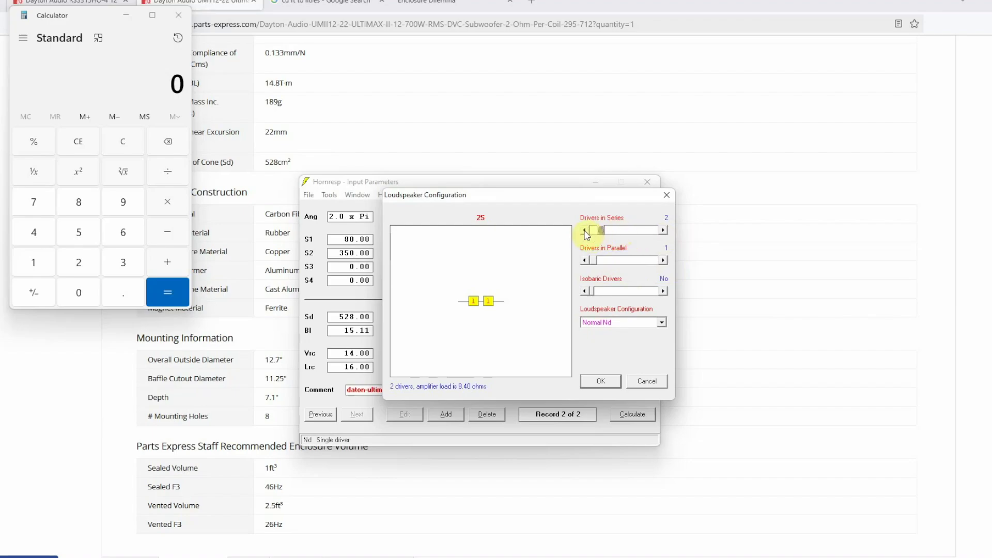
pyautogui.click(585, 231)
pyautogui.click(663, 231)
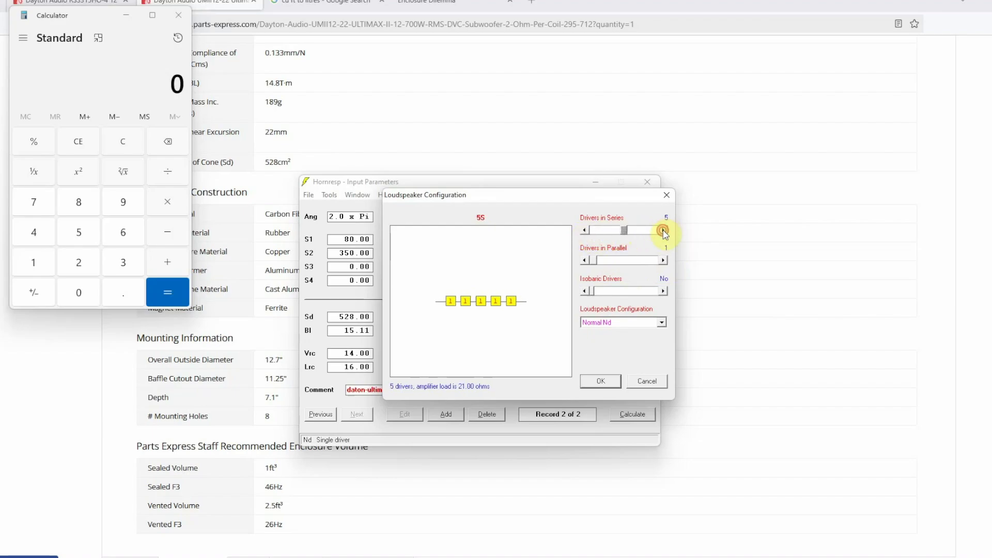
pyautogui.click(603, 231)
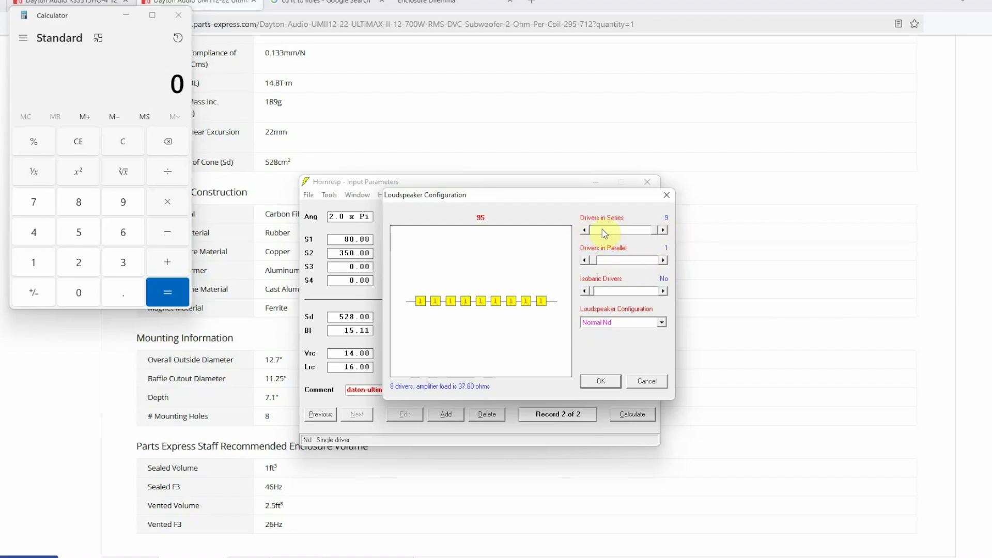
pyautogui.moveTo(605, 234); pyautogui.dragTo(591, 258)
pyautogui.click(660, 260)
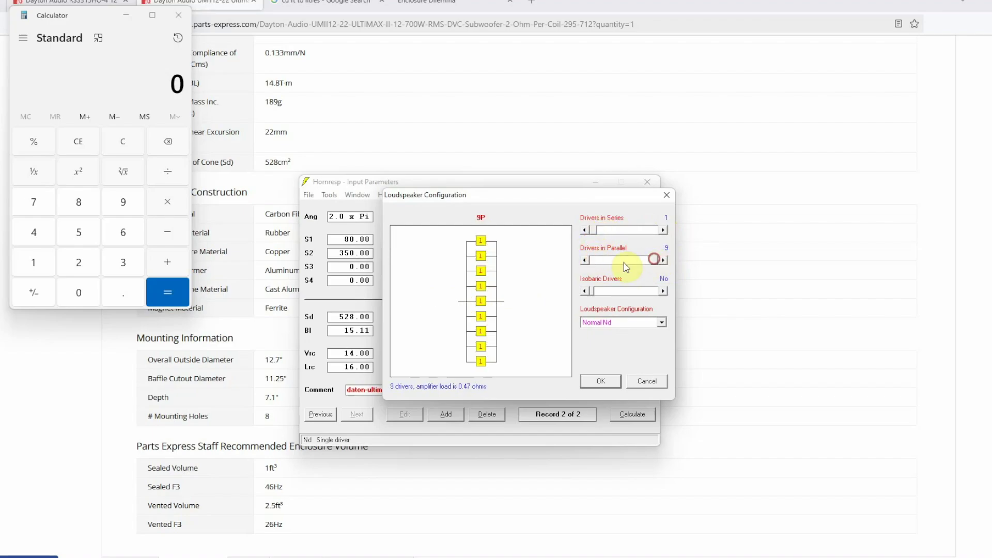
pyautogui.click(589, 261)
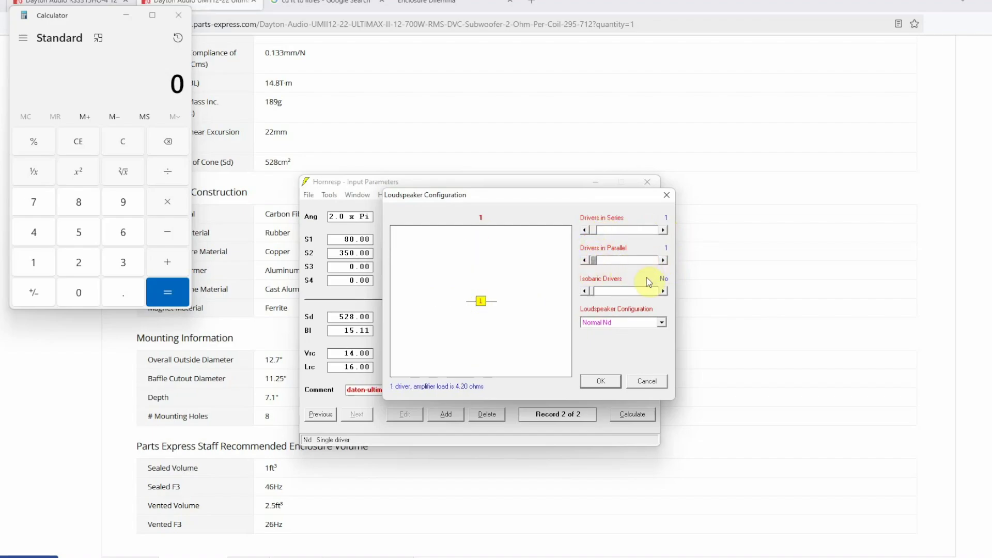
pyautogui.click(599, 380)
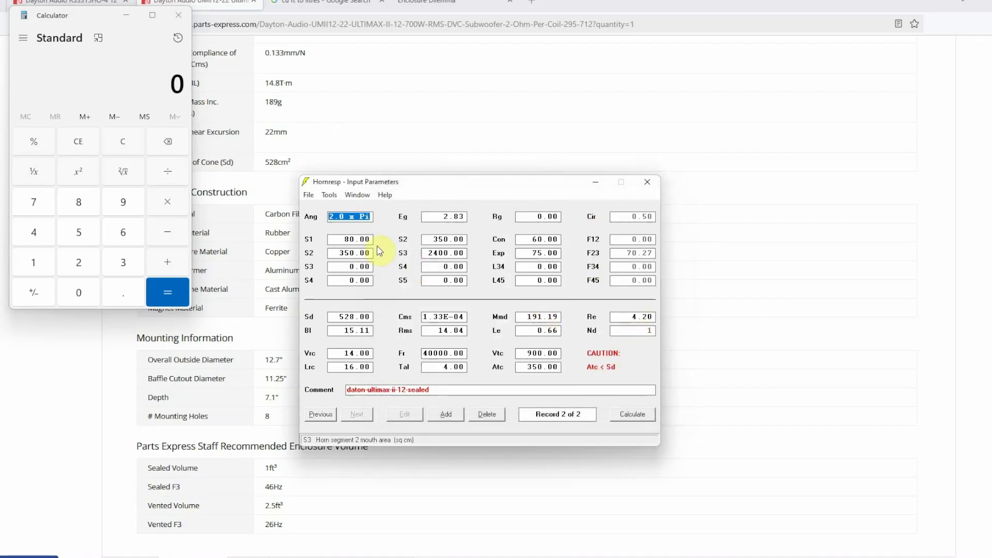
# Launch the Closed Box design wizard and accept the driver values (Vtc 92.77, Ltc 49.06)
pyautogui.click(330, 195)
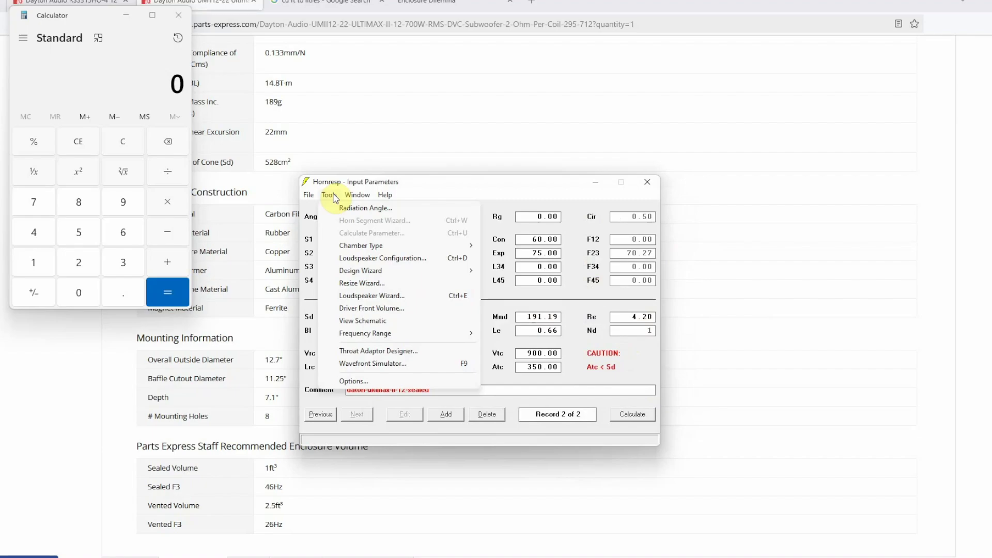
pyautogui.moveTo(391, 274)
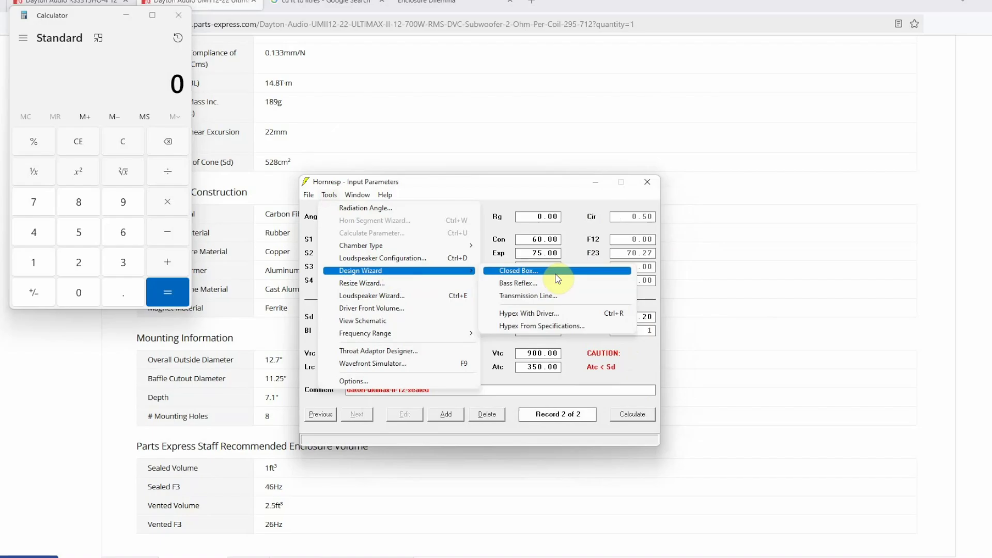
pyautogui.click(558, 275)
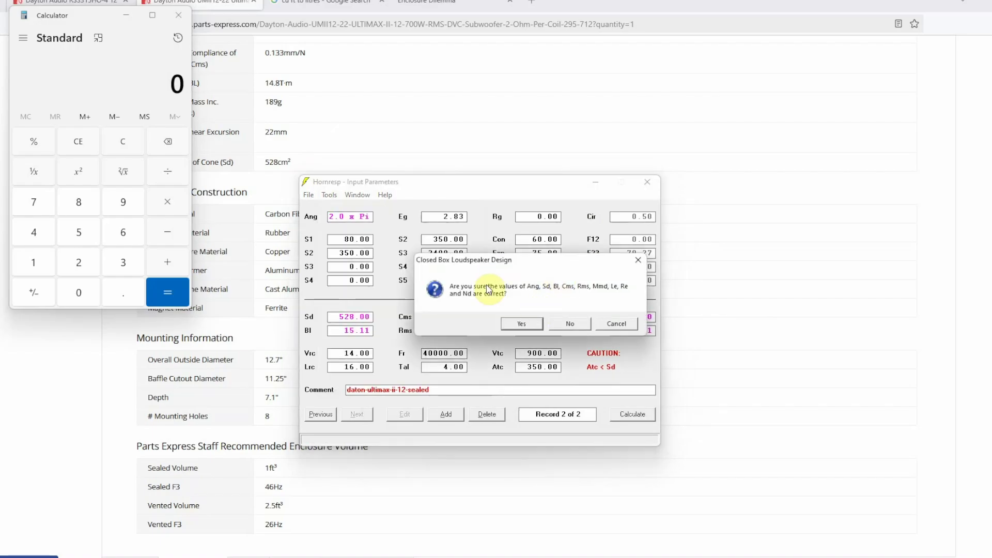
pyautogui.moveTo(502, 262); pyautogui.dragTo(531, 267)
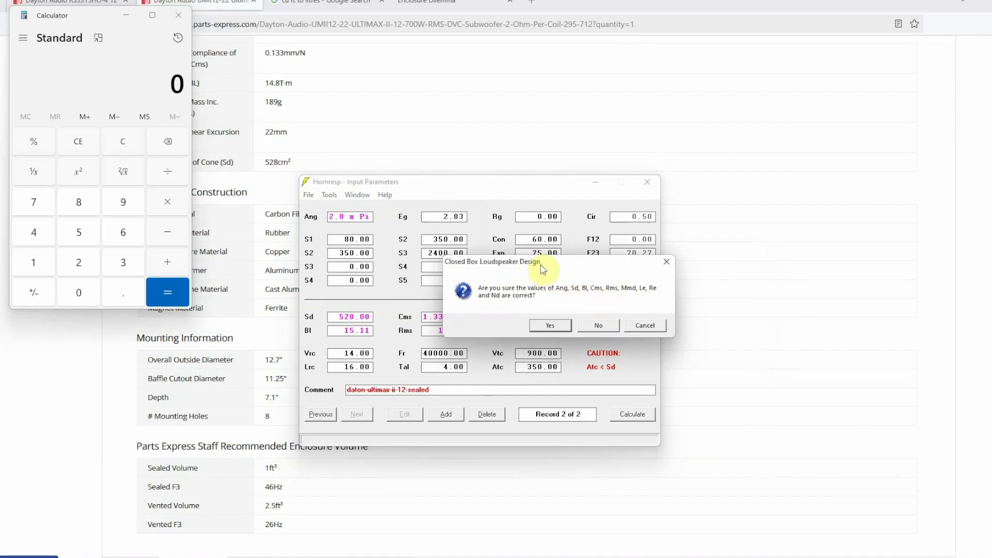
pyautogui.click(550, 326)
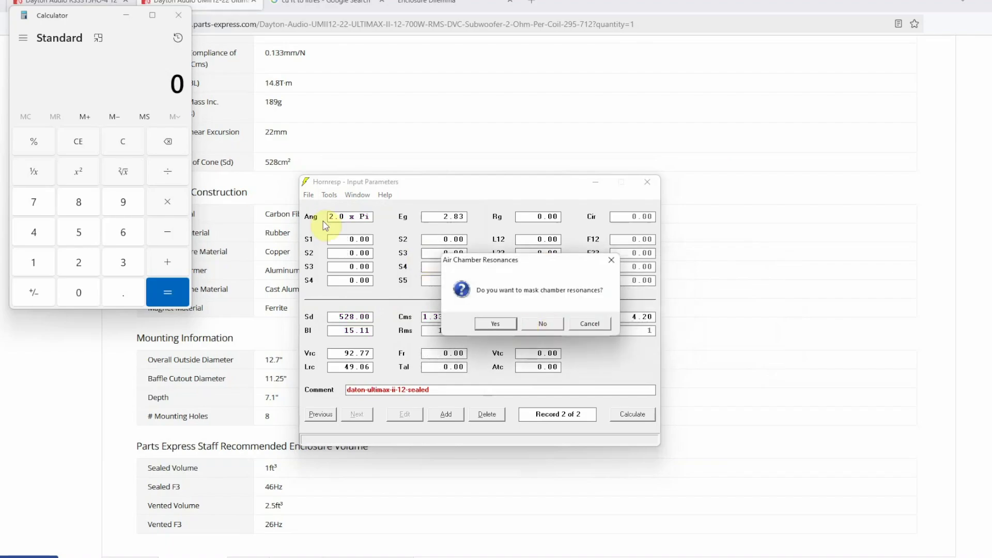
# Decline masking air chamber resonances to show the unmasked acoustical power graph at Qtc 0.72
pyautogui.moveTo(505, 264); pyautogui.dragTo(492, 337)
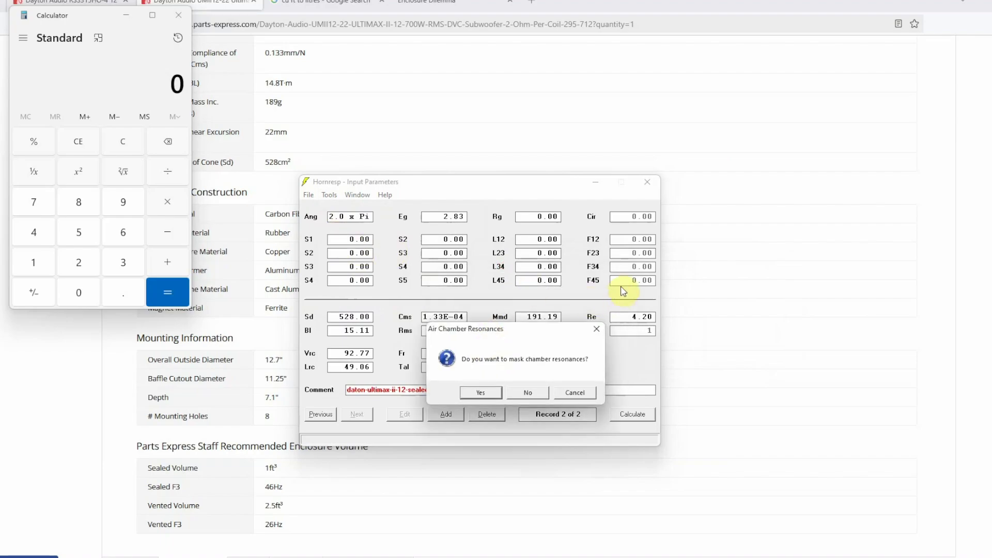
pyautogui.moveTo(483, 329); pyautogui.dragTo(484, 230)
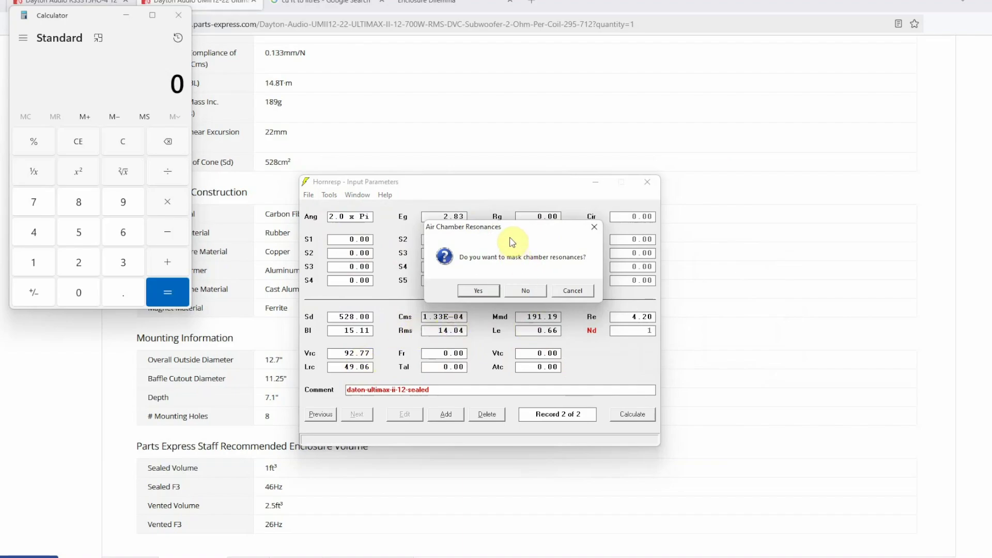
pyautogui.click(528, 290)
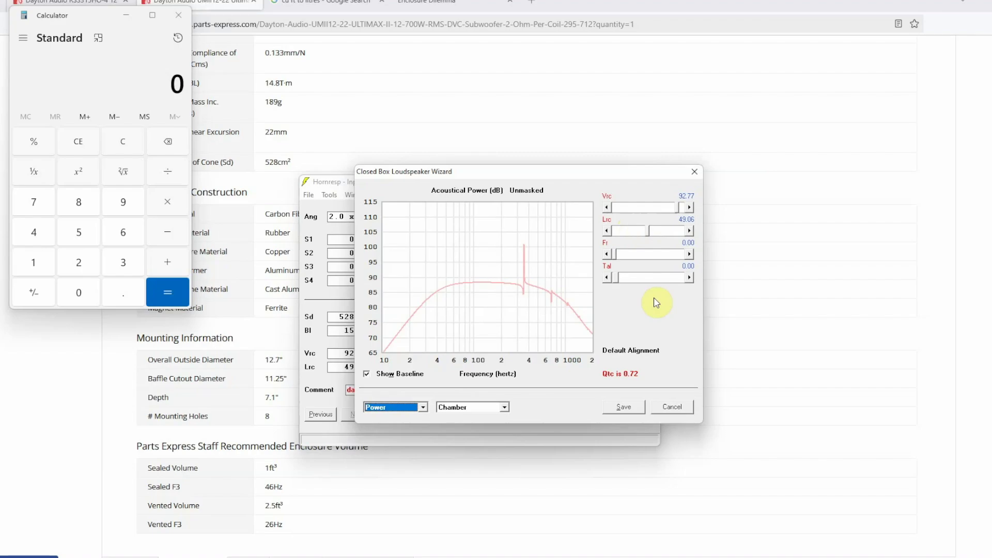
pyautogui.click(636, 356)
# Try the Leach alignment, revert to Default Alignment (Vrc 92.77, Qtc 0.72), then bring up the volume converter
pyautogui.click(651, 356)
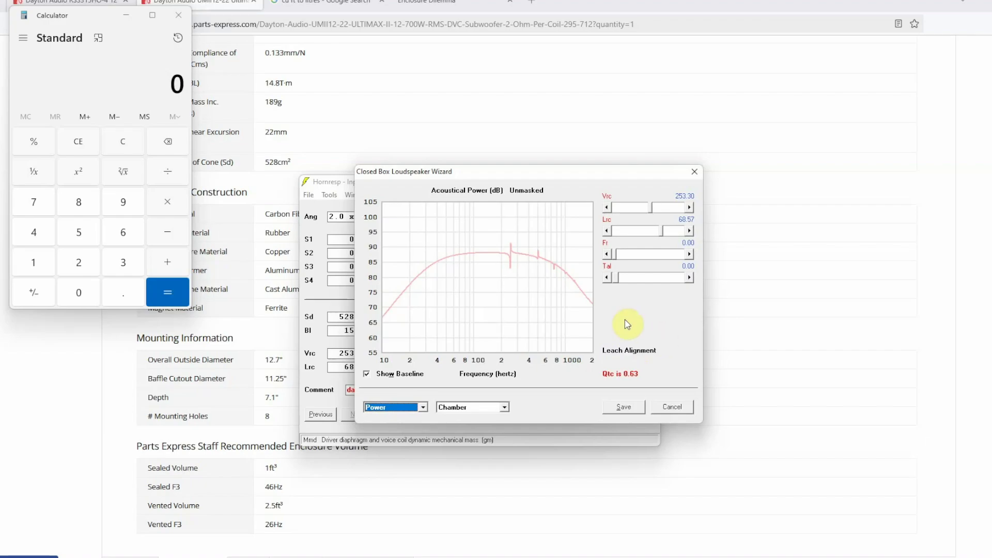
pyautogui.click(636, 353)
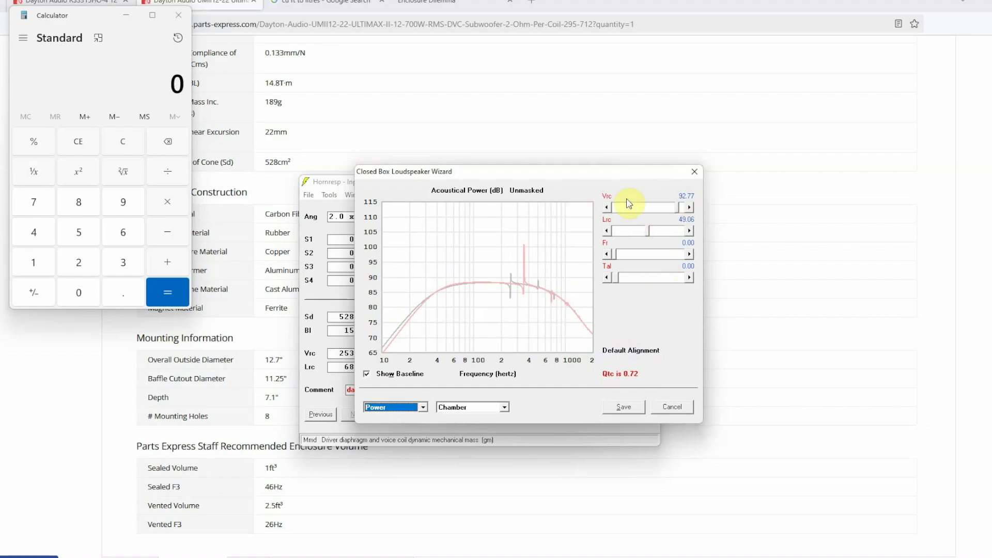
pyautogui.click(319, 2)
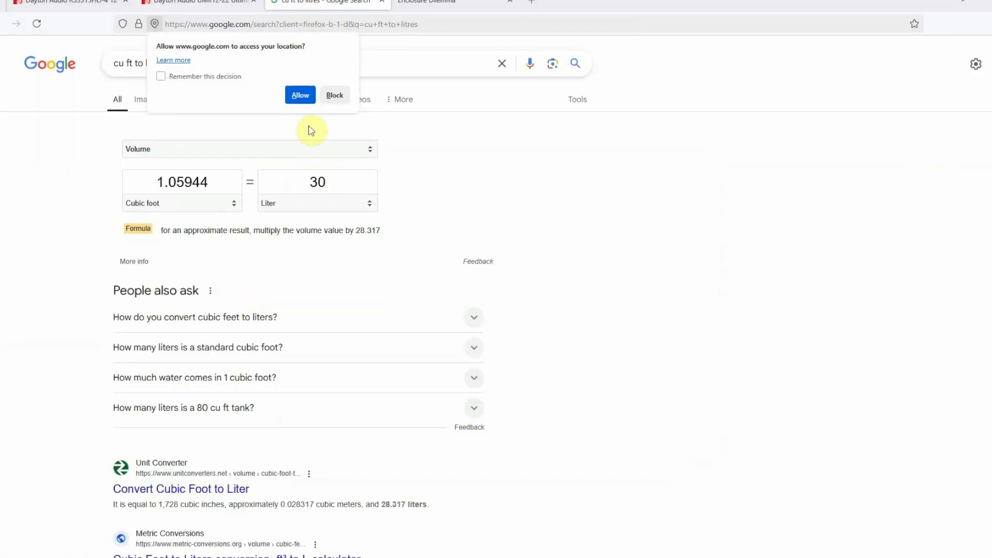
# Convert 92 litres to cubic feet (3.24895) and return to the Hornresp wizard
pyautogui.click(344, 185)
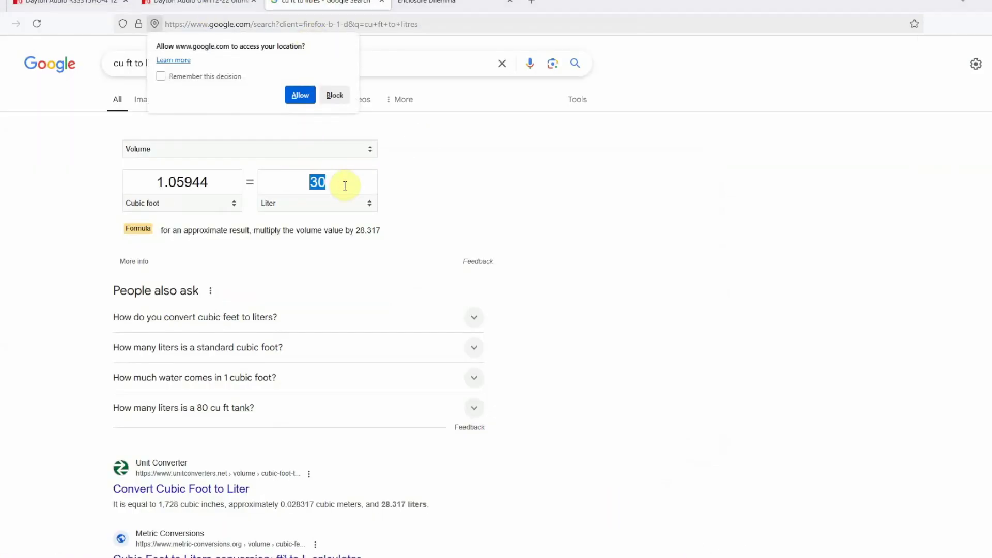
pyautogui.write('92')
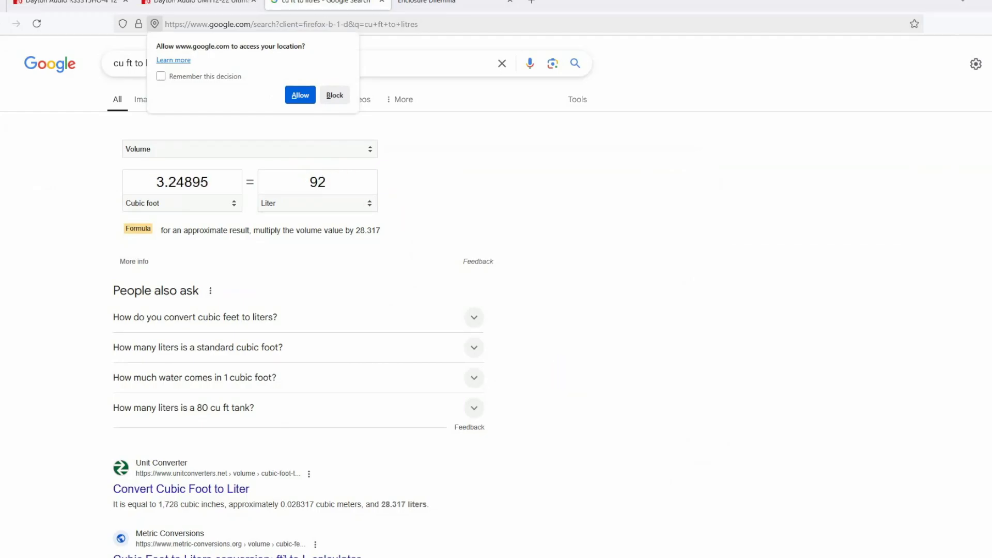
pyautogui.hotkey('alt', 'Tab')
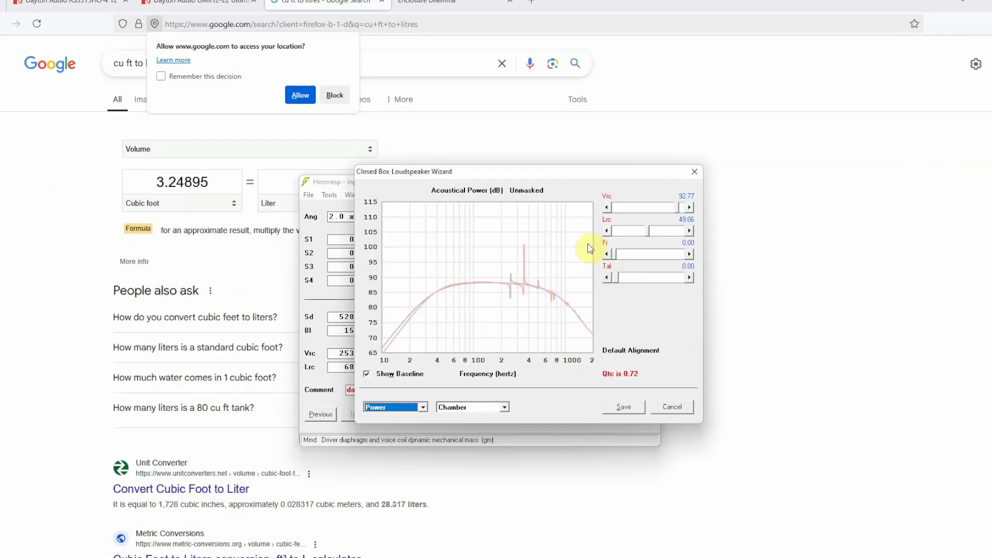
# Step the Vrc box volume down to 29.80 with the slider
pyautogui.click(625, 209)
pyautogui.click(625, 208)
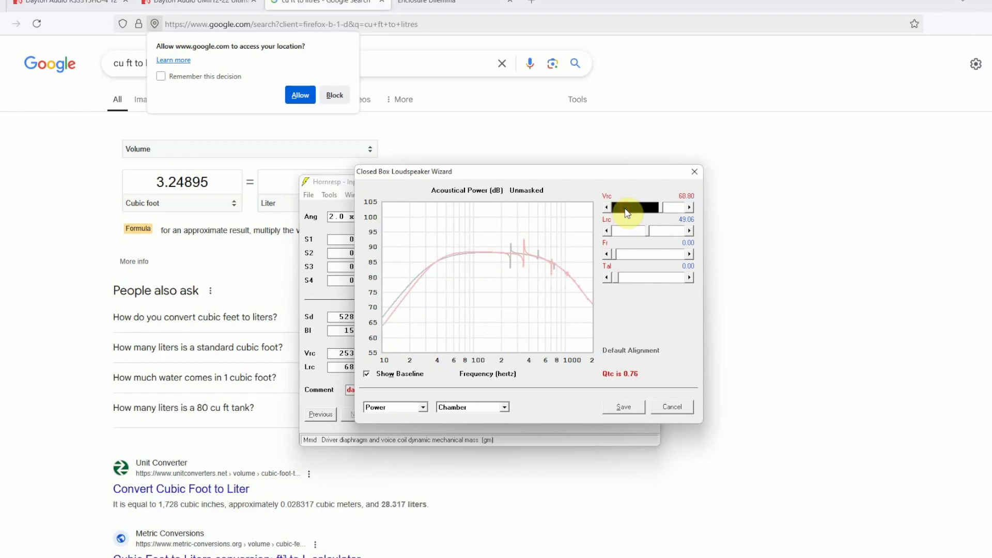
pyautogui.click(625, 209)
pyautogui.click(625, 209)
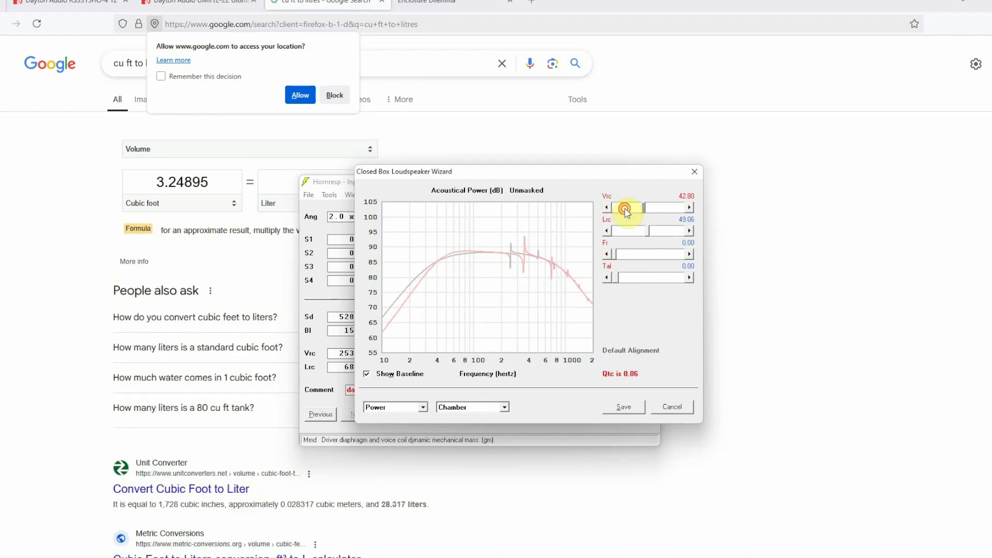
pyautogui.click(625, 208)
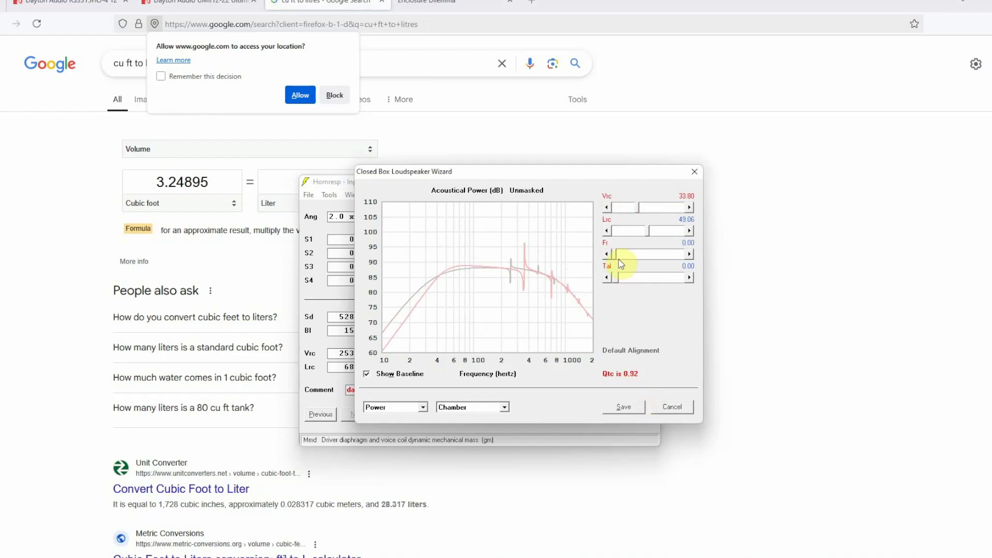
pyautogui.click(625, 208)
# Raise Vrc to 40.80 for Qtc 0.87, then bring up the Enclosure Dilemma Qtc table page
pyautogui.click(671, 209)
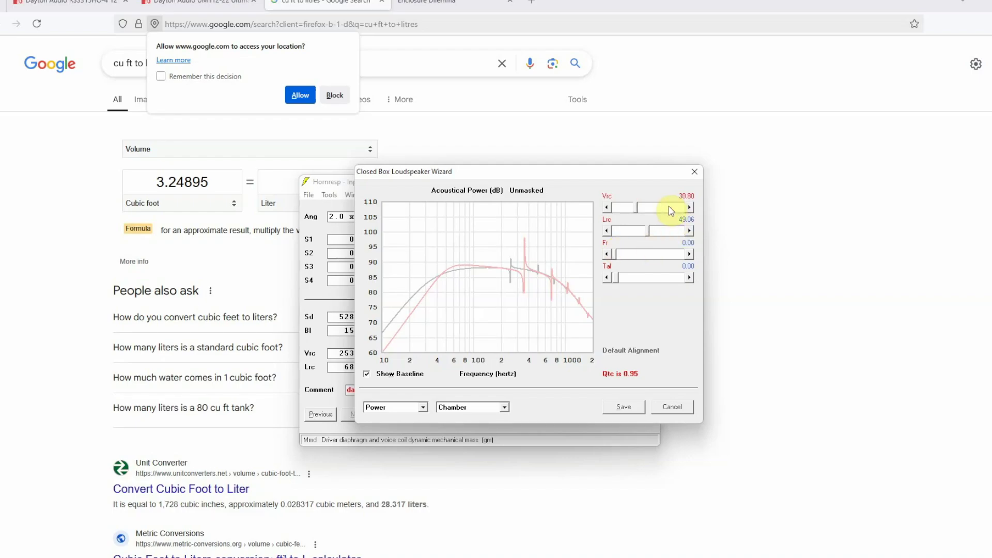
pyautogui.click(671, 208)
pyautogui.click(669, 208)
pyautogui.click(669, 207)
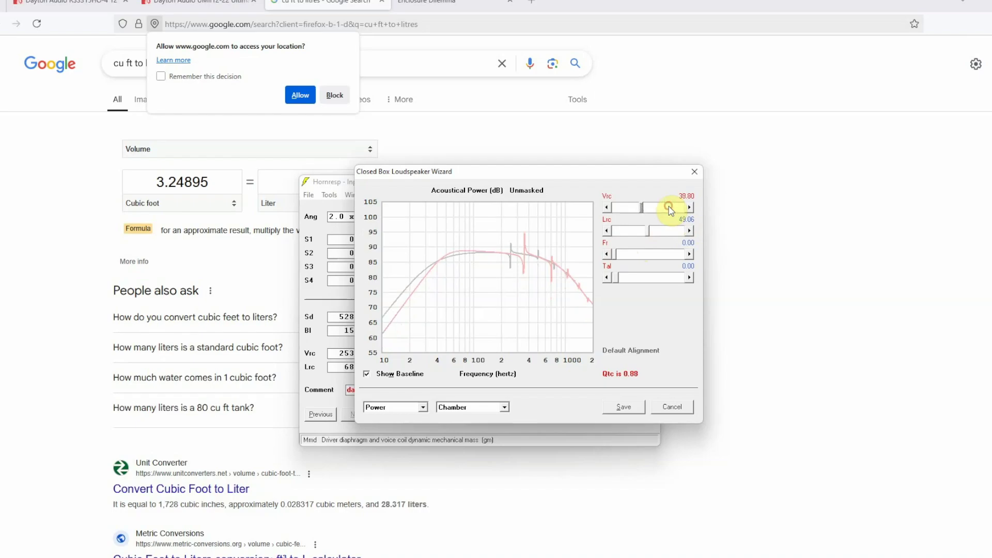
pyautogui.click(669, 207)
pyautogui.click(449, 3)
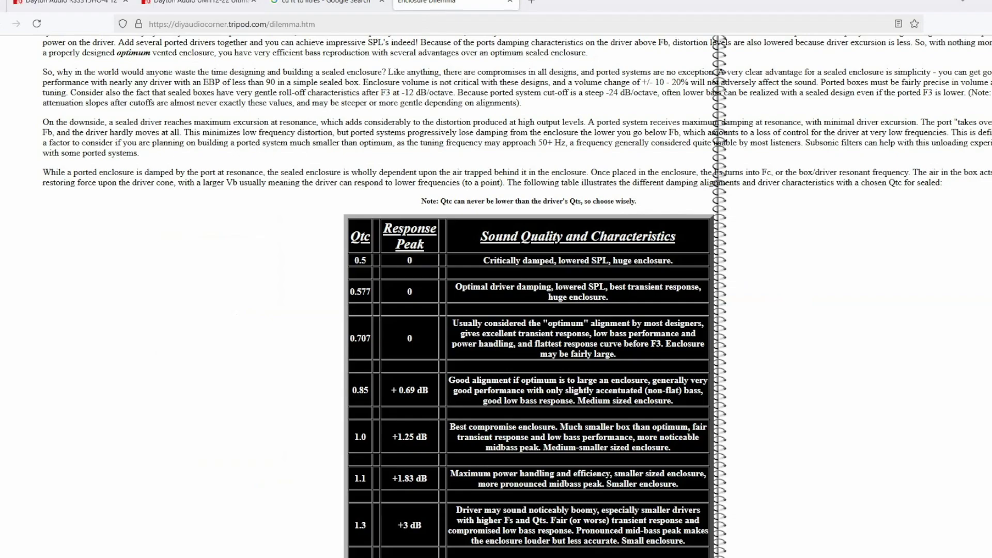
# Scroll to the Qtc alignment table on the Enclosure Dilemma page, then return to Hornresp
pyautogui.scroll(-3, 517, 295)
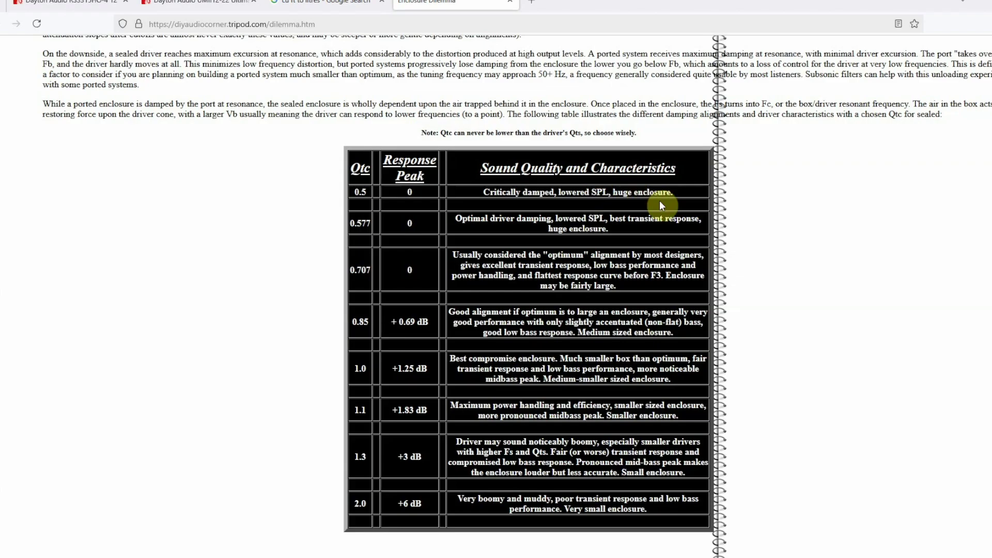
pyautogui.click(649, 543)
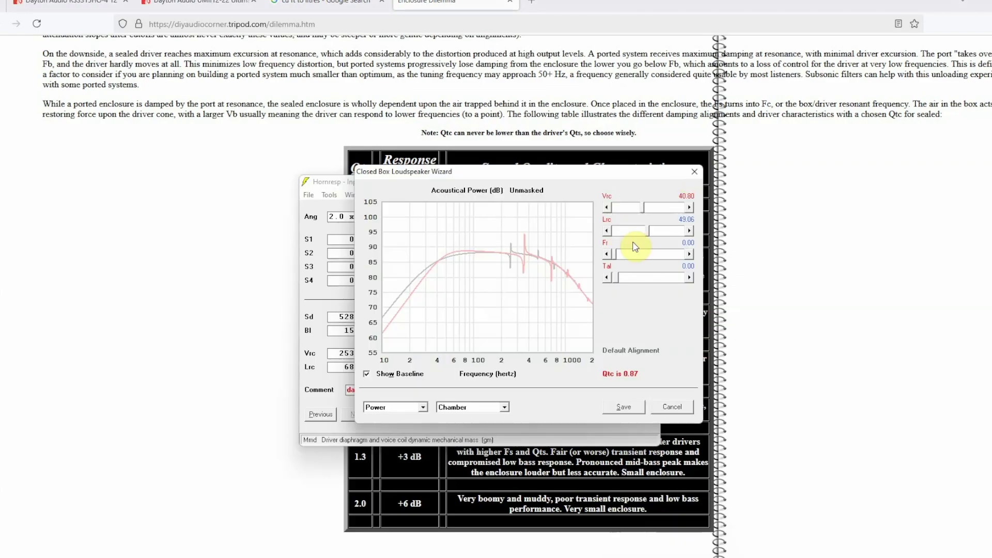
# Push Vrc up to 100.00 (Qtc 0.71) and compare with the Enclosure Dilemma Qtc table
pyautogui.click(665, 207)
pyautogui.moveTo(646, 209); pyautogui.dragTo(687, 210)
pyautogui.moveTo(620, 212); pyautogui.dragTo(613, 210)
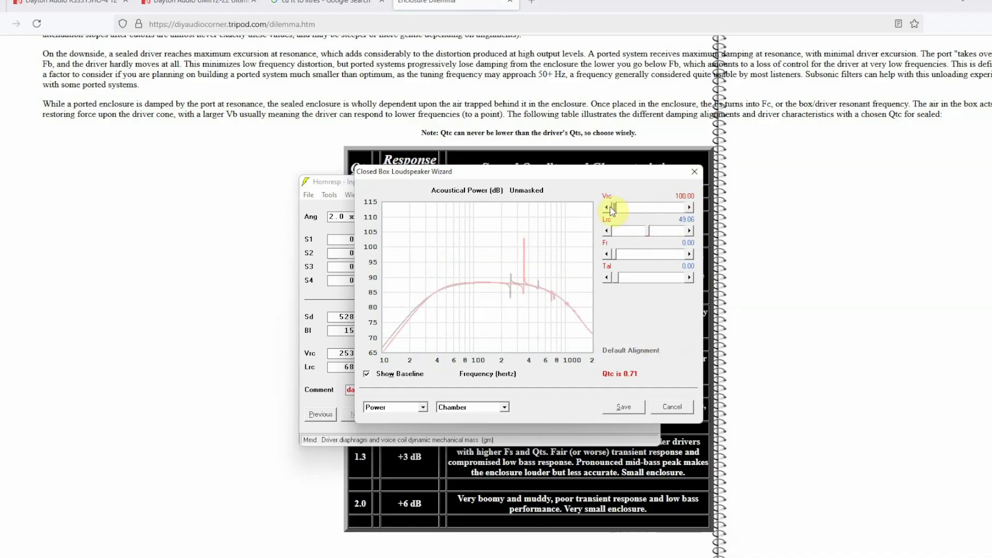
pyautogui.click(222, 205)
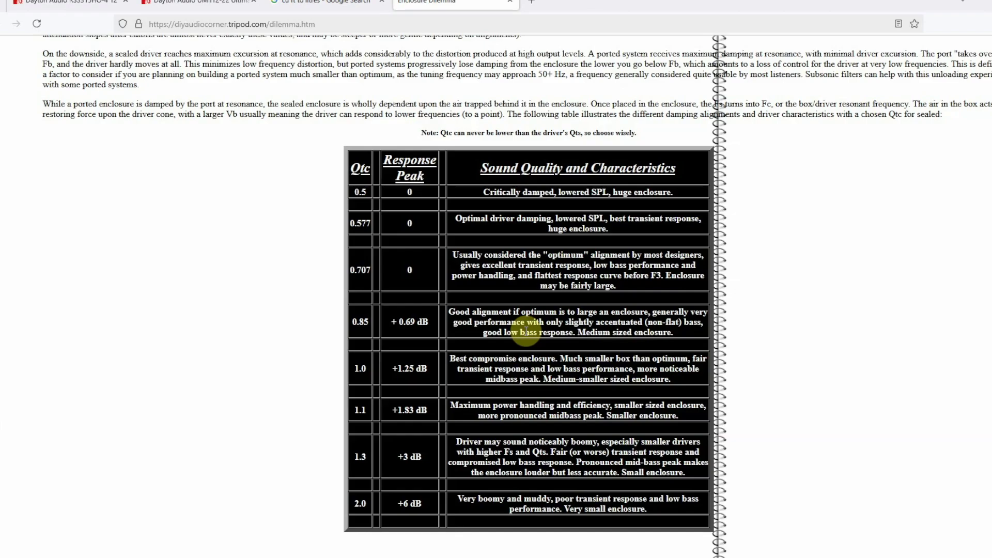
pyautogui.hotkey('alt', 'Tab')
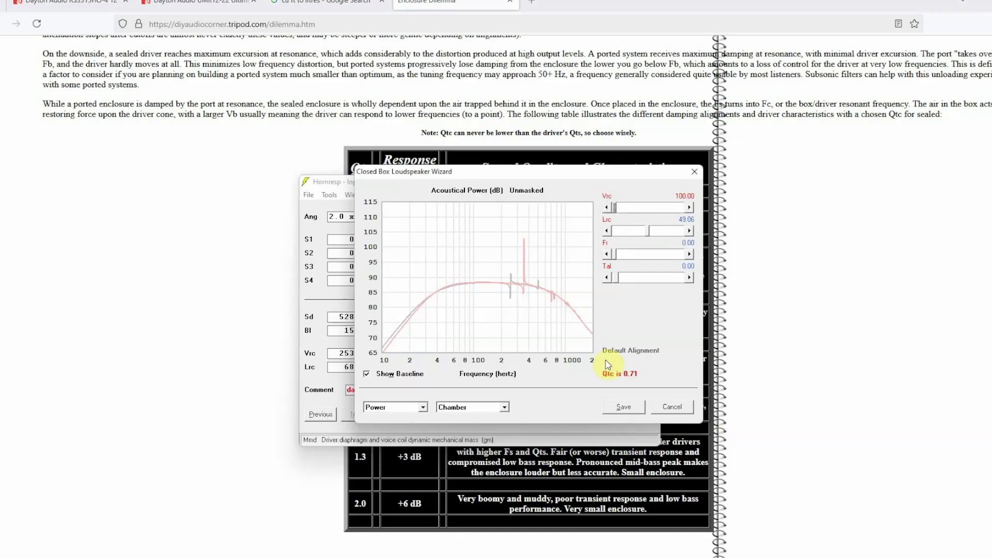
pyautogui.click(607, 207)
pyautogui.click(625, 209)
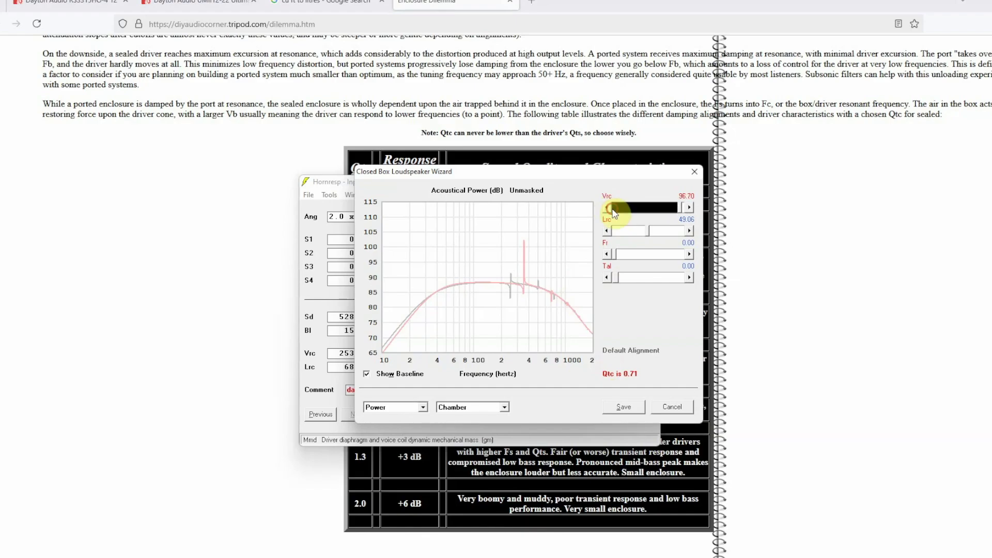
pyautogui.click(626, 209)
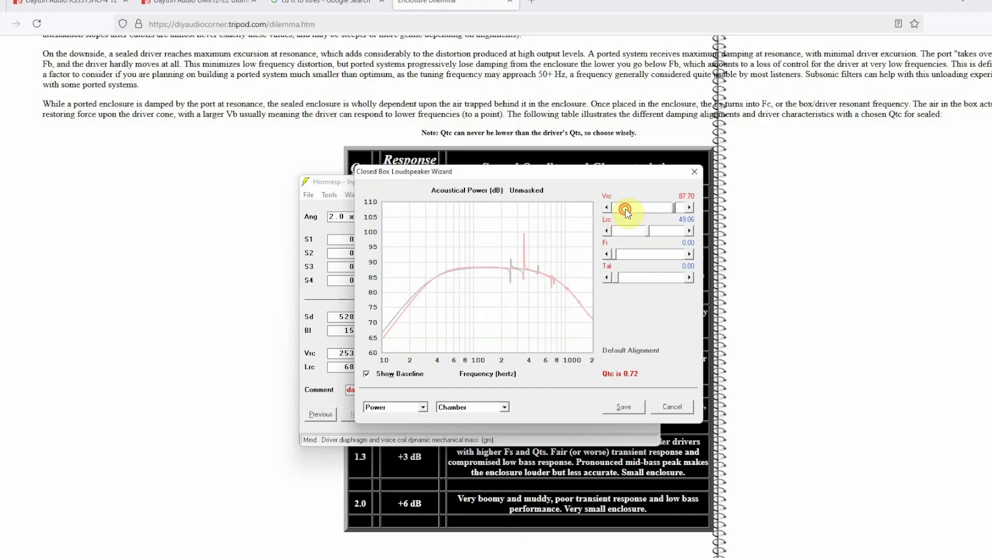
pyautogui.click(627, 210)
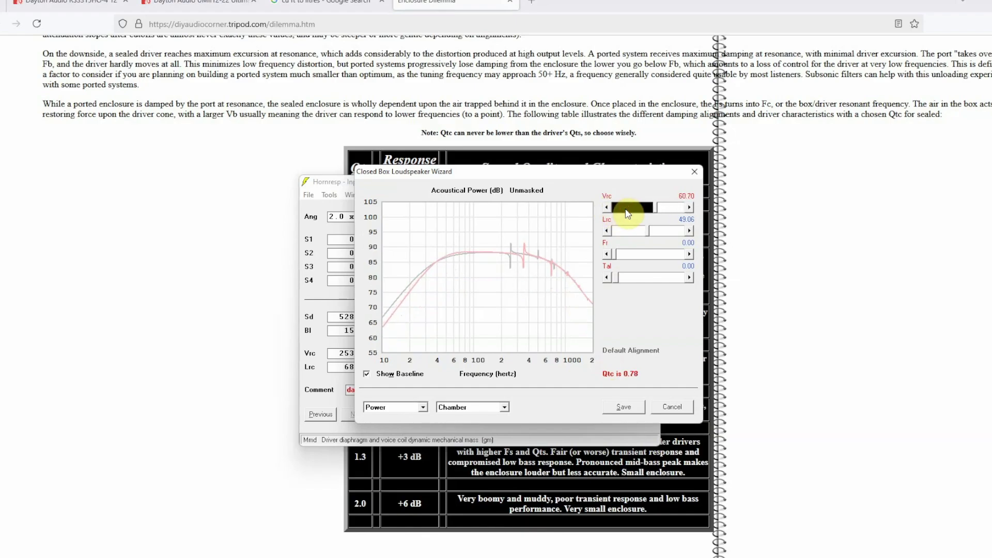
pyautogui.moveTo(628, 213); pyautogui.dragTo(609, 219)
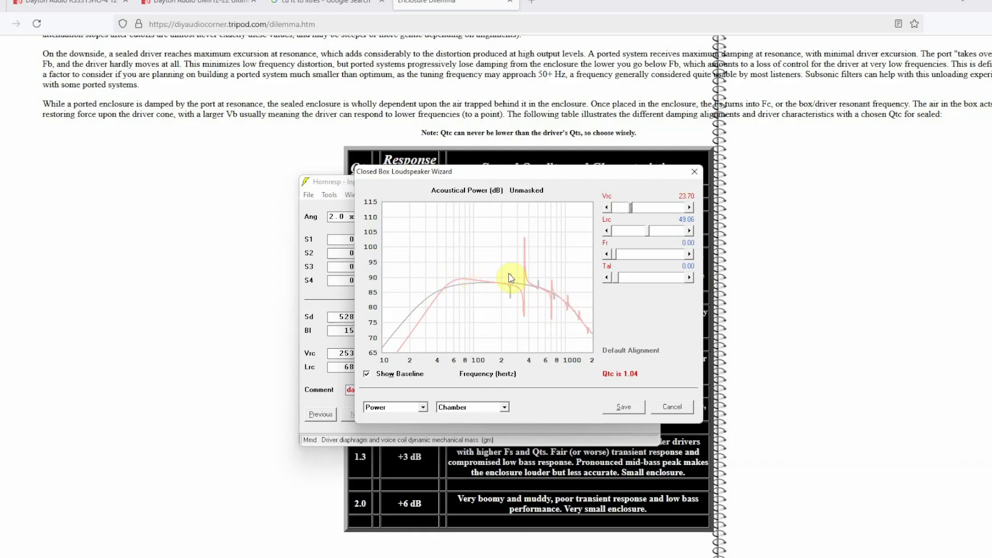
pyautogui.click(667, 208)
pyautogui.click(667, 208)
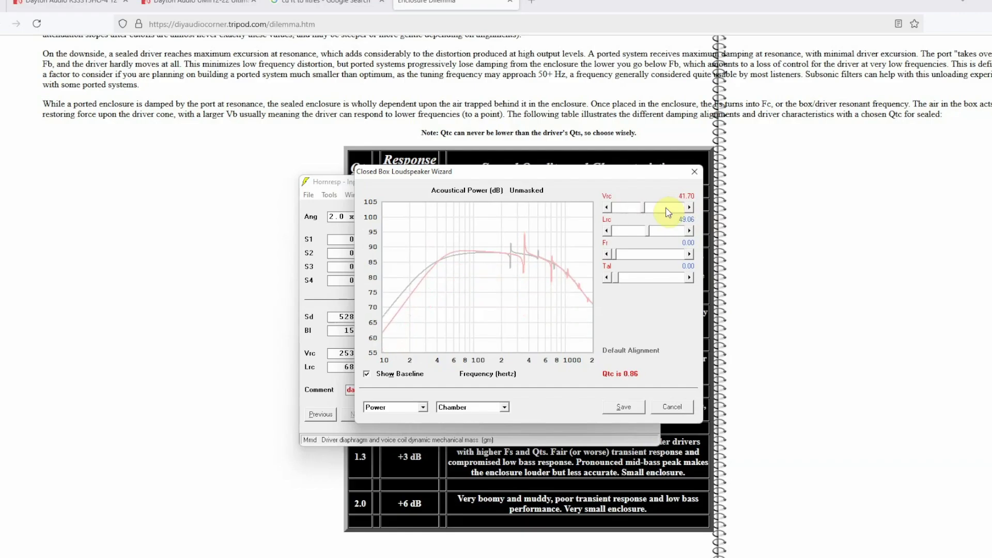
pyautogui.click(667, 209)
pyautogui.click(667, 209)
pyautogui.moveTo(646, 212); pyautogui.dragTo(659, 206)
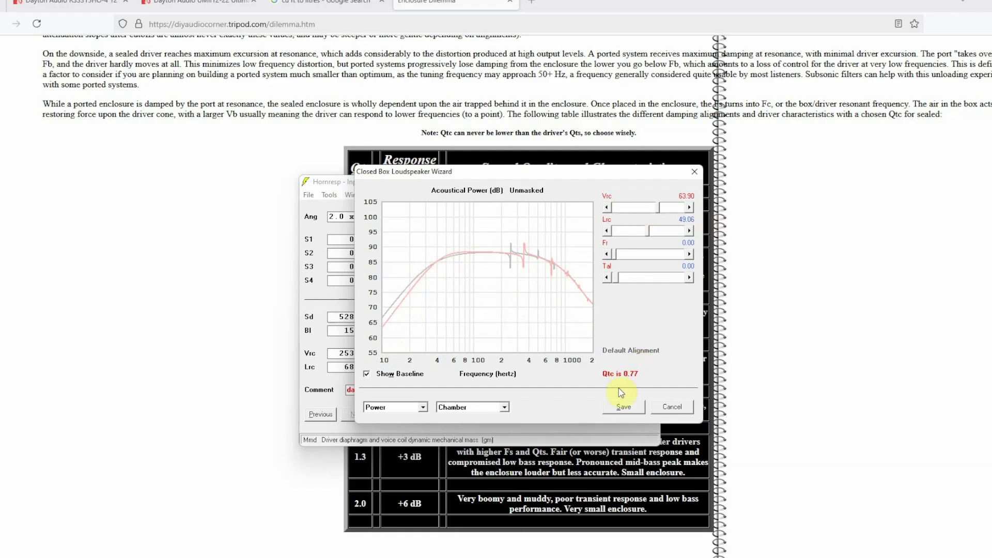
pyautogui.click(608, 207)
pyautogui.click(675, 207)
pyautogui.click(675, 207)
pyautogui.click(690, 208)
pyautogui.click(667, 207)
pyautogui.moveTo(667, 208); pyautogui.dragTo(671, 213)
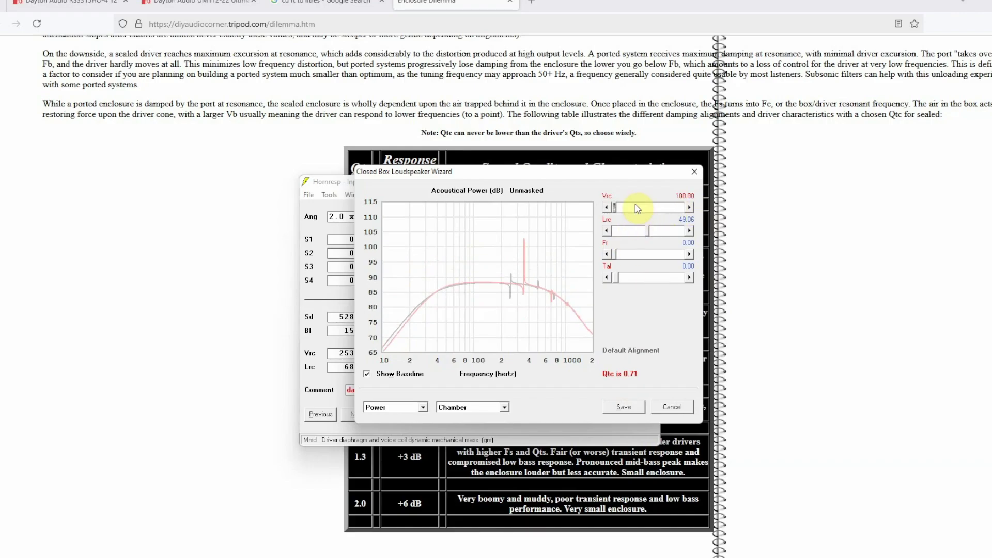
# Convert 100 litres to cubic feet (3.53147) and bring the Closed Box wizard back at Qtc 0.71
pyautogui.click(316, 3)
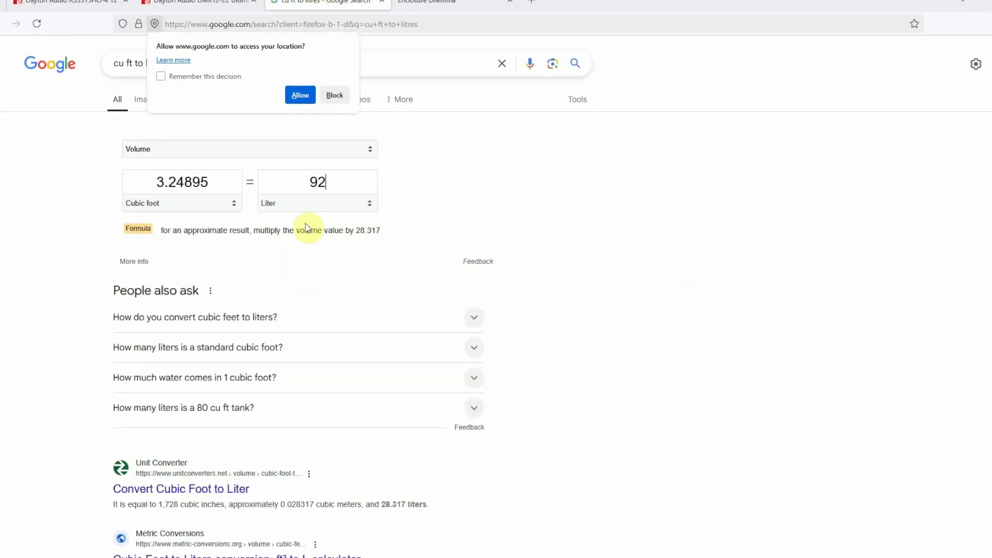
pyautogui.doubleClick(309, 183)
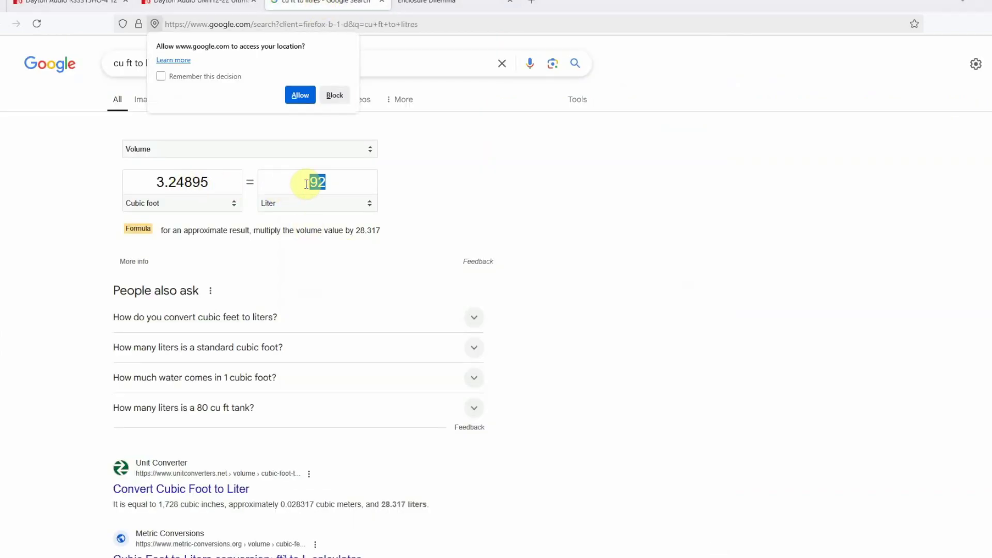
pyautogui.write('100')
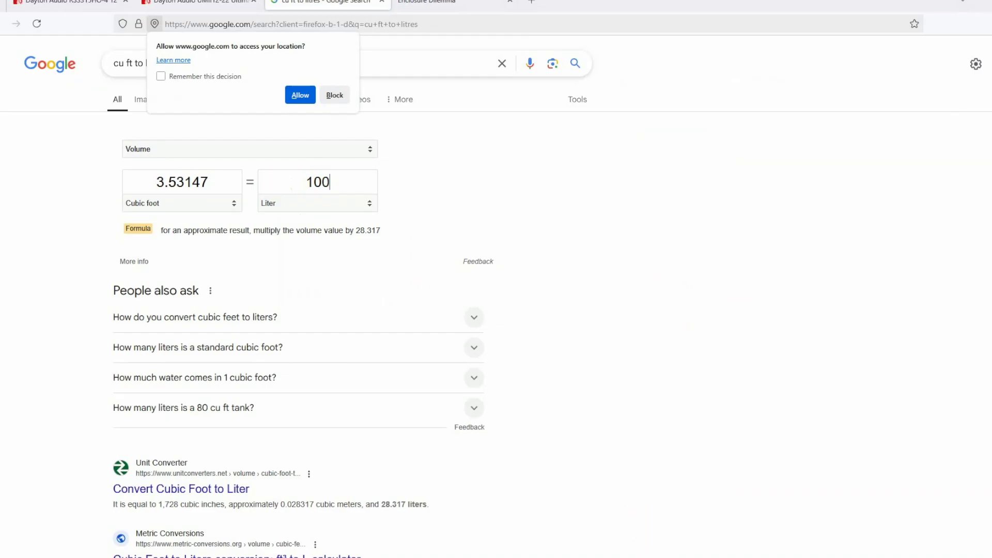
pyautogui.click(667, 530)
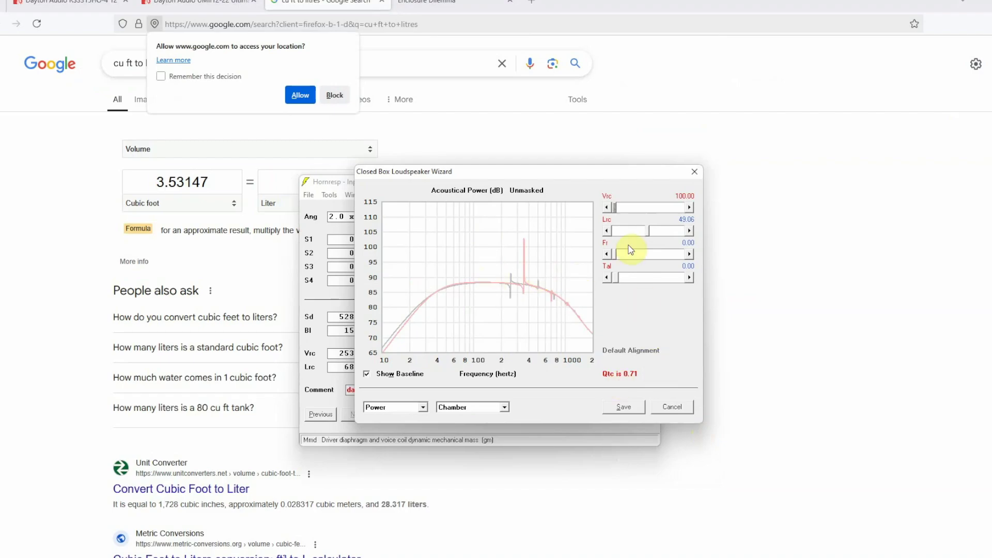
# Shrink the Vrc box volume from 100.00 to 45.40 litres, lifting Qtc to 0.84
pyautogui.click(606, 208)
pyautogui.click(627, 206)
pyautogui.click(627, 206)
pyautogui.moveTo(679, 207); pyautogui.dragTo(647, 213)
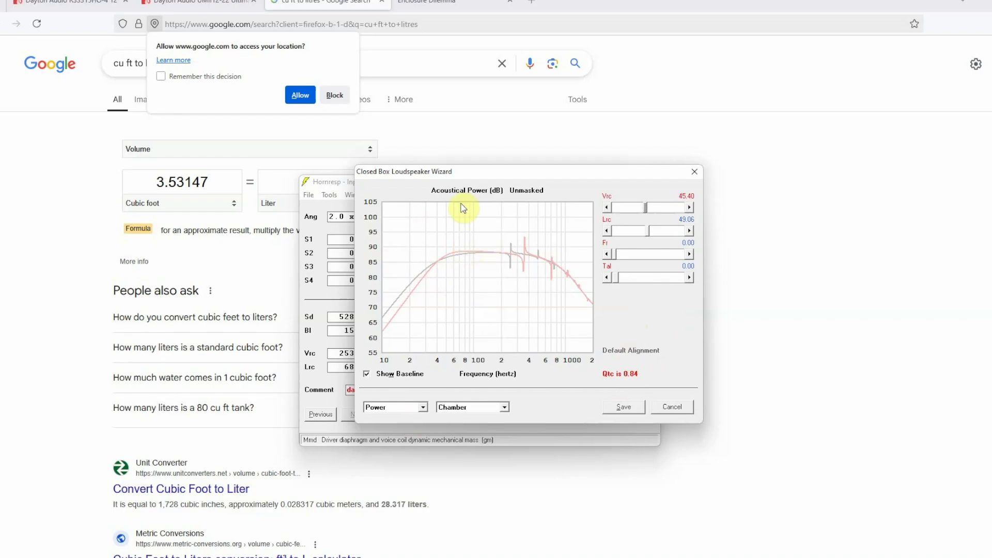
# Switch the wizard to its Other parameters, showing Eg 2.83, Rg 0.00 and 2.0 x Pi angle
pyautogui.click(446, 412)
pyautogui.click(406, 408)
pyautogui.click(394, 412)
pyautogui.click(394, 411)
pyautogui.click(457, 408)
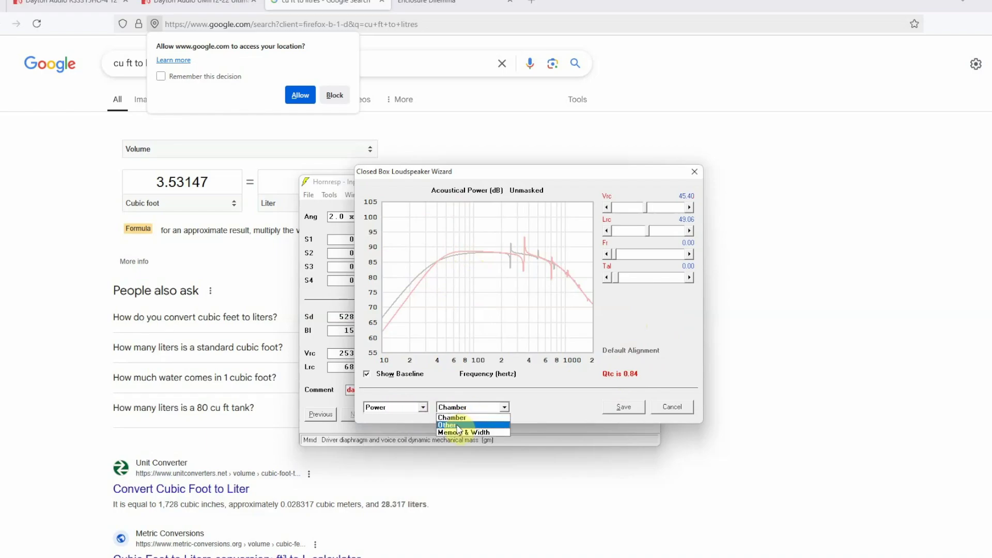
pyautogui.click(457, 431)
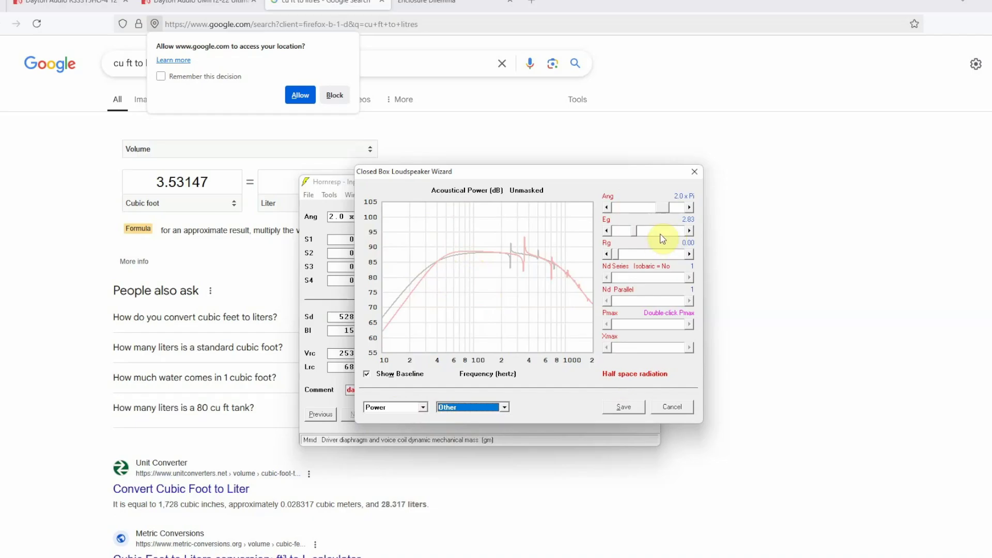
# Move the wizard to the right so the input parameters are visible beside it
pyautogui.click(466, 172)
pyautogui.moveTo(465, 173); pyautogui.dragTo(421, 150)
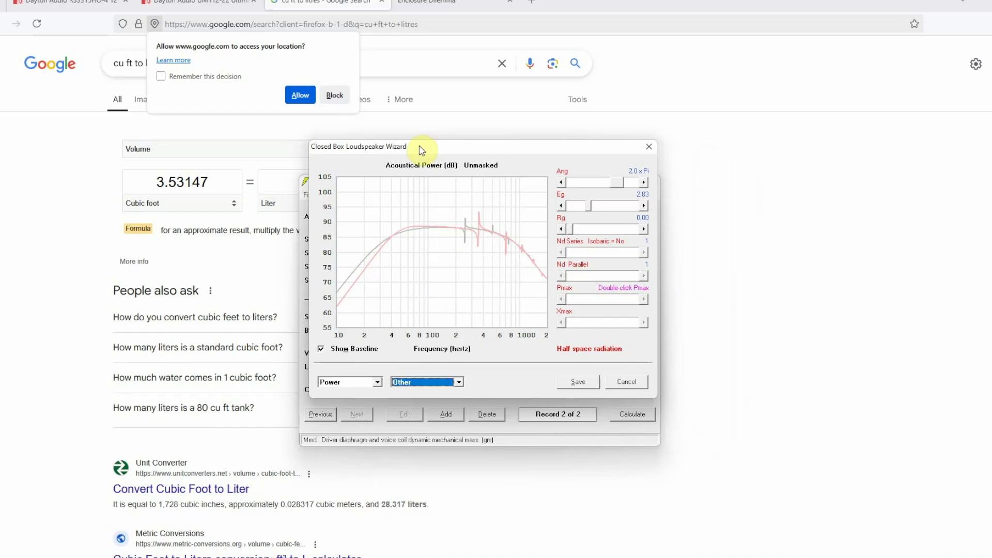
pyautogui.moveTo(421, 151); pyautogui.dragTo(551, 199)
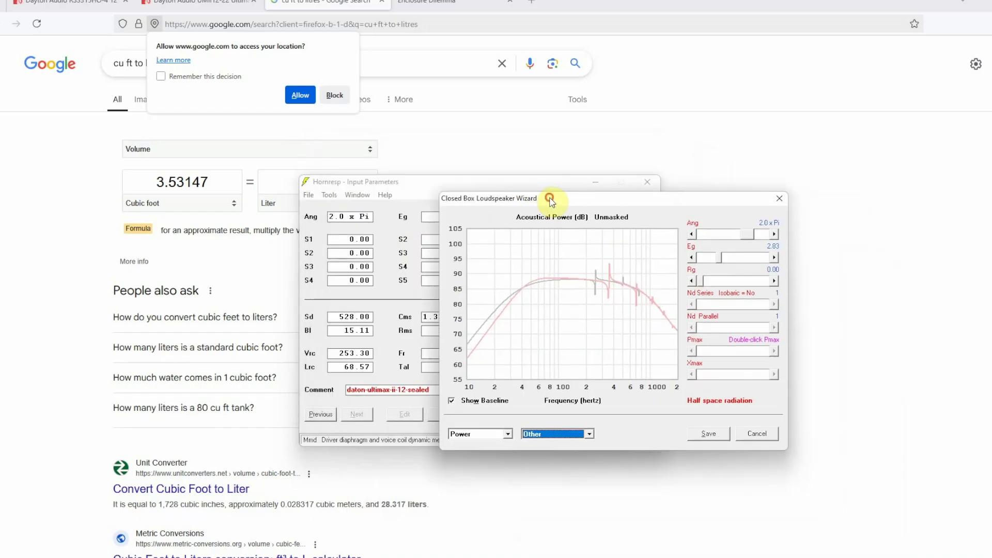
# Review the Dayton UMII12-22 product page's power handling and specifications, then launch Calculator
pyautogui.click(201, 6)
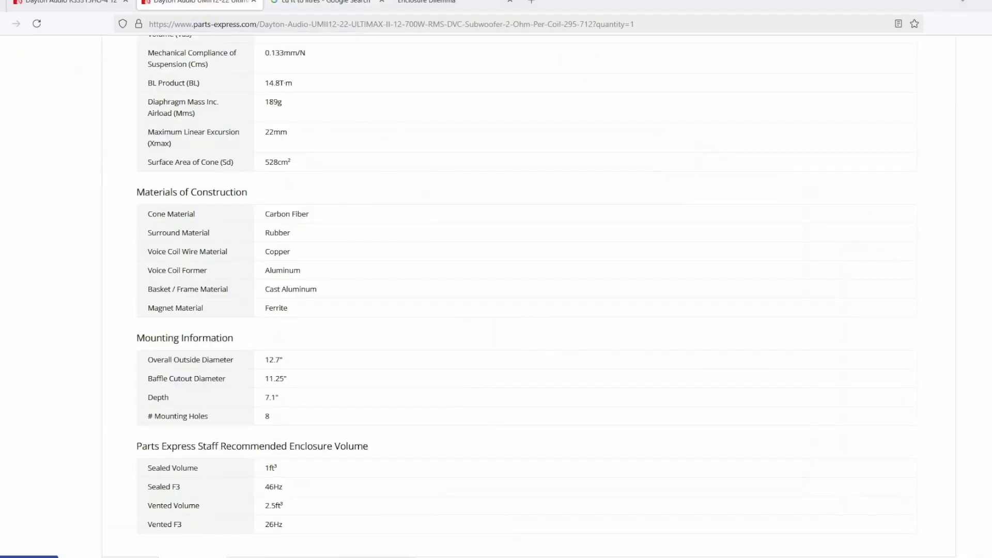
pyautogui.scroll(10, 496, 295)
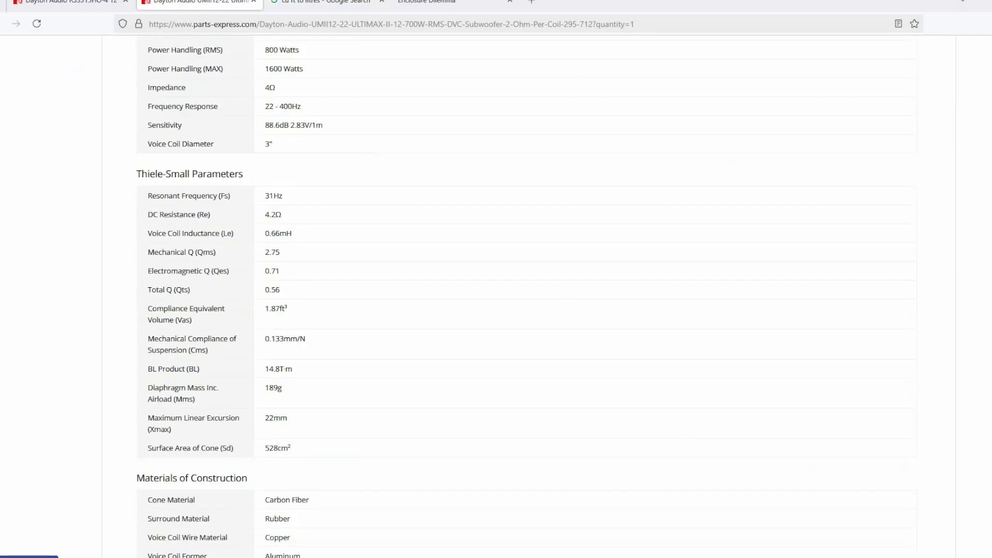
pyautogui.scroll(10, 496, 295)
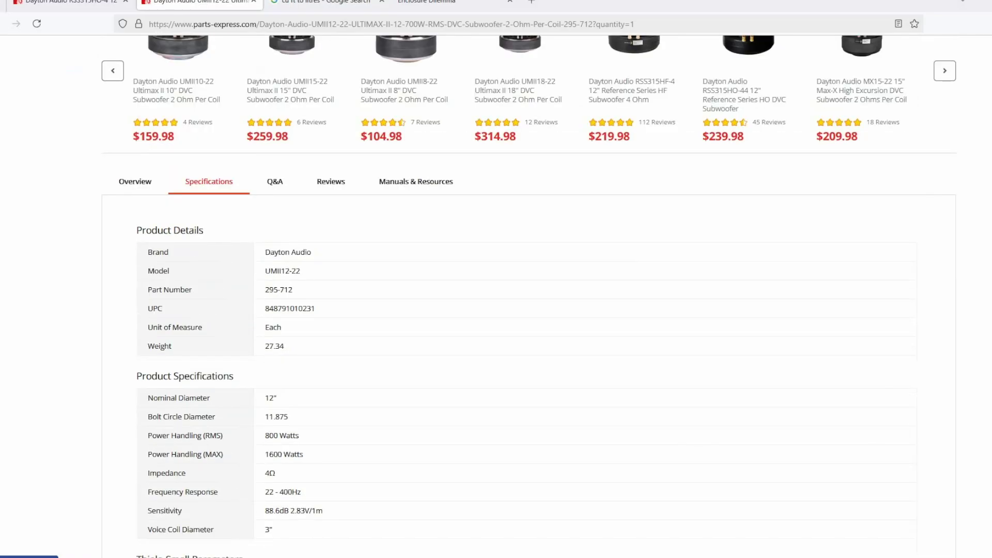
pyautogui.scroll(2, 826, 87)
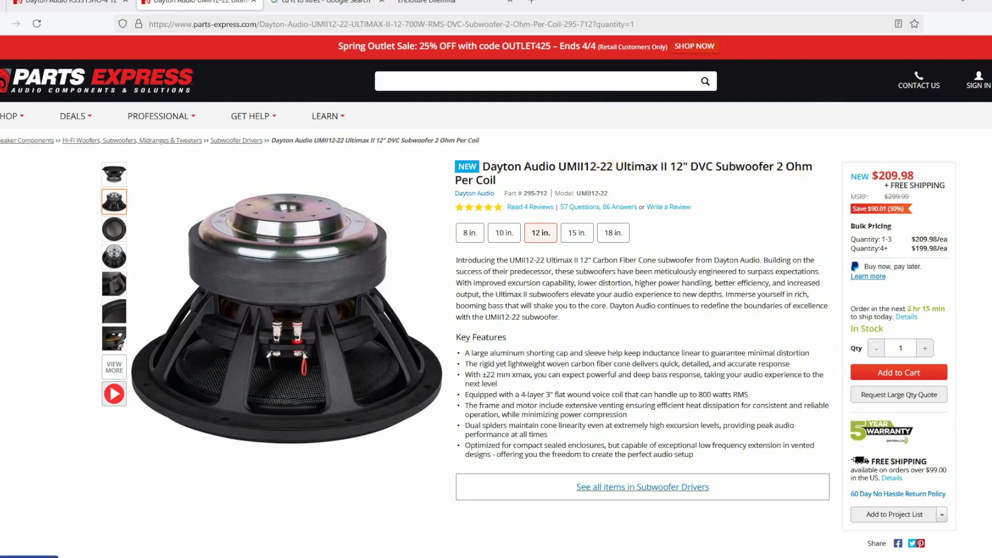
pyautogui.click(693, 554)
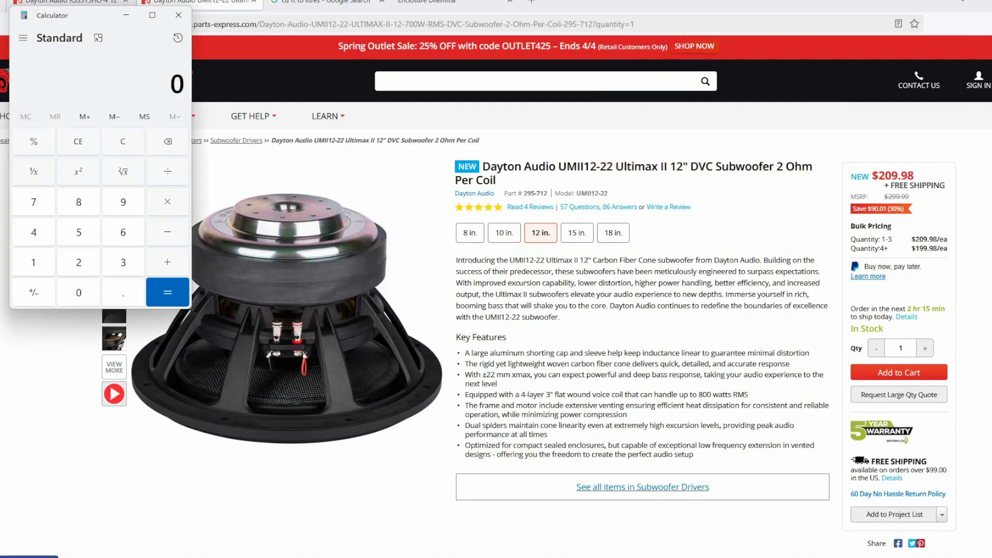
# Compute √(800 × 4) in Calculator, giving 56.57 V for 800 W into 4 Ω
pyautogui.hotkey('alt', 'Tab')
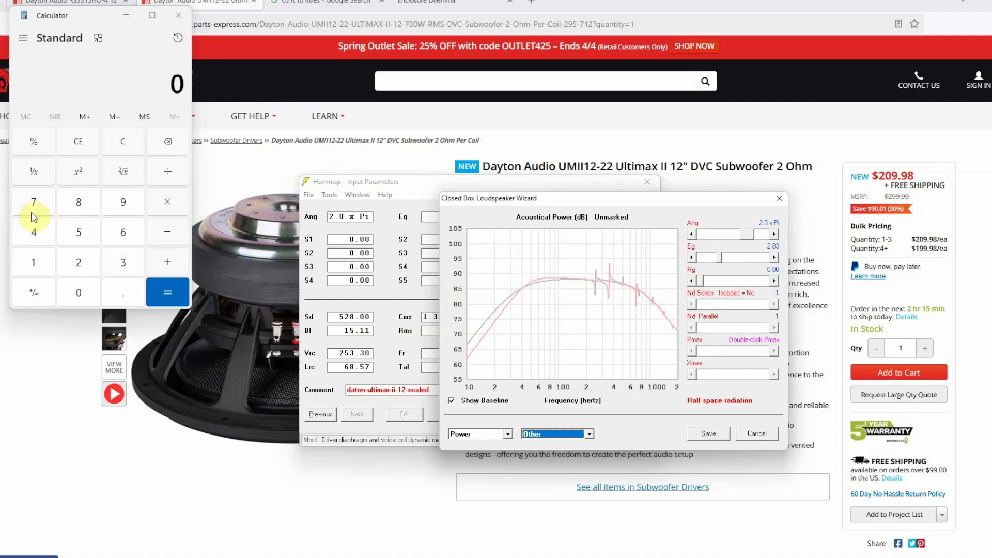
pyautogui.click(85, 201)
pyautogui.click(78, 292)
pyautogui.click(79, 292)
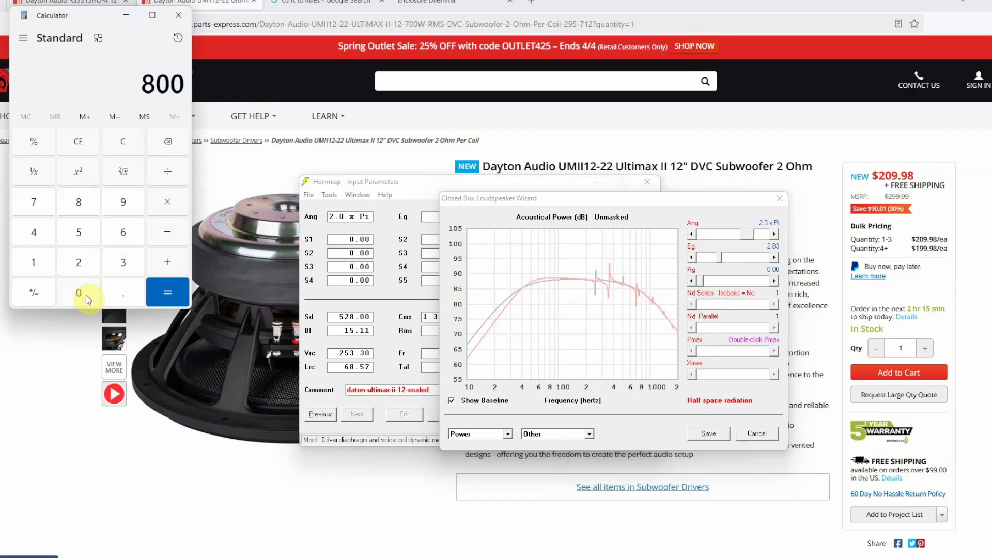
pyautogui.click(168, 201)
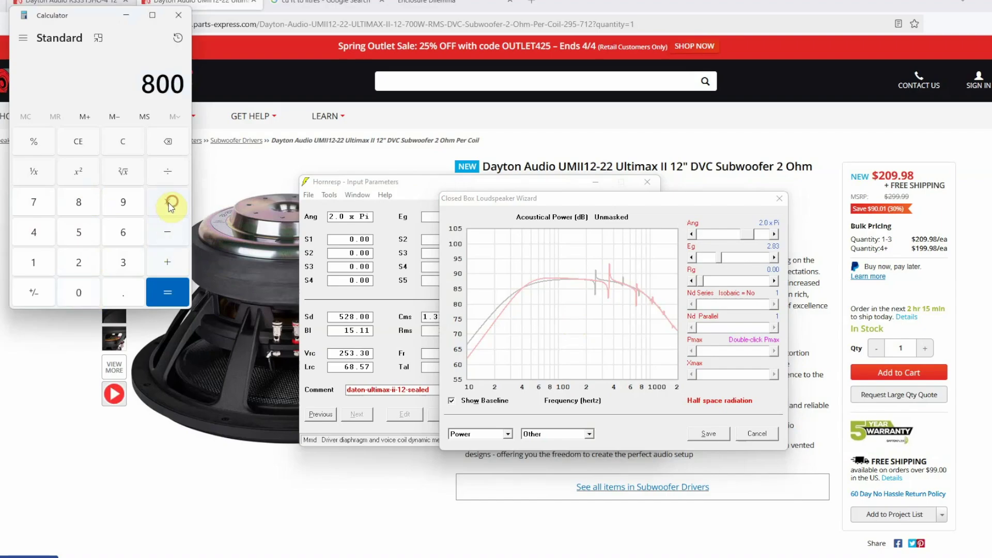
pyautogui.click(29, 239)
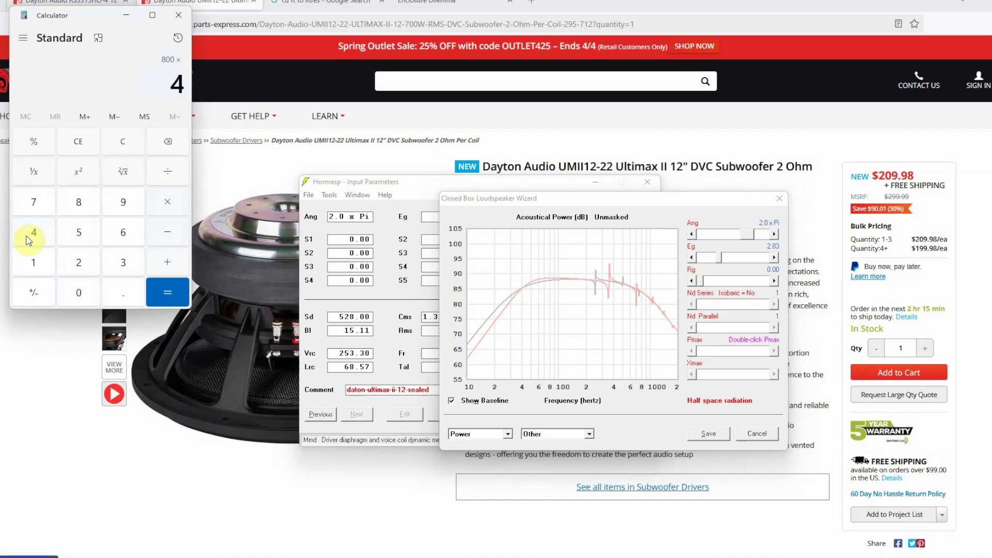
pyautogui.click(178, 295)
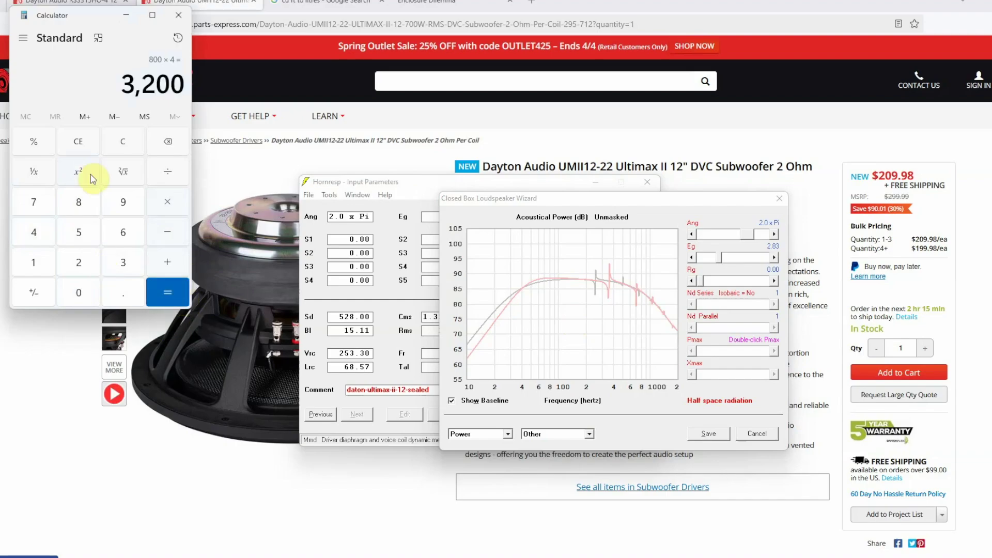
pyautogui.click(123, 171)
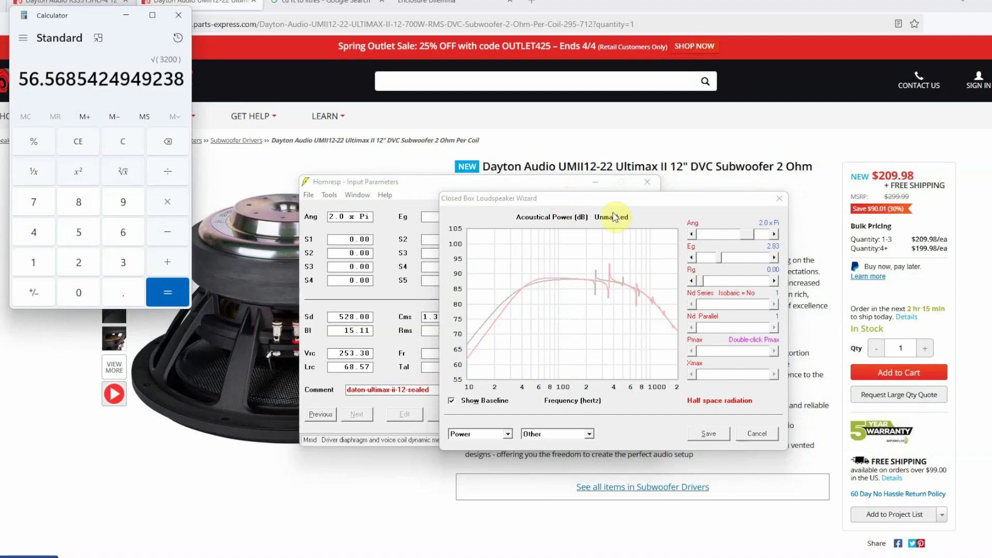
# Raise the wizard's drive voltage Eg to 56.70 V
pyautogui.click(722, 259)
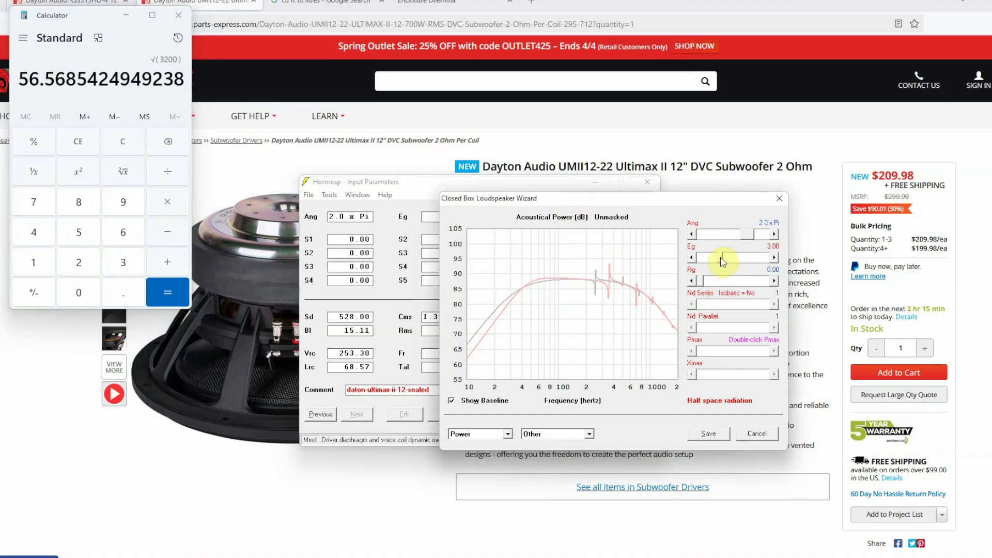
pyautogui.moveTo(723, 261)
pyautogui.mouseDown()
pyautogui.moveTo(779, 260)
pyautogui.moveTo(723, 260)
pyautogui.mouseUp()
pyautogui.click(773, 256)
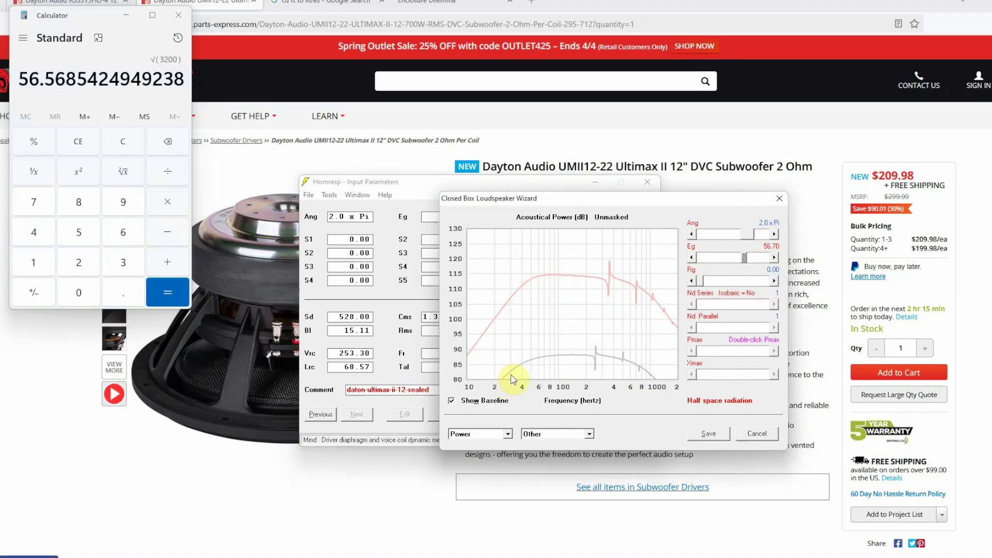
# Read the power response on the graph near 30, 77 and 57 Hz
pyautogui.click(513, 299)
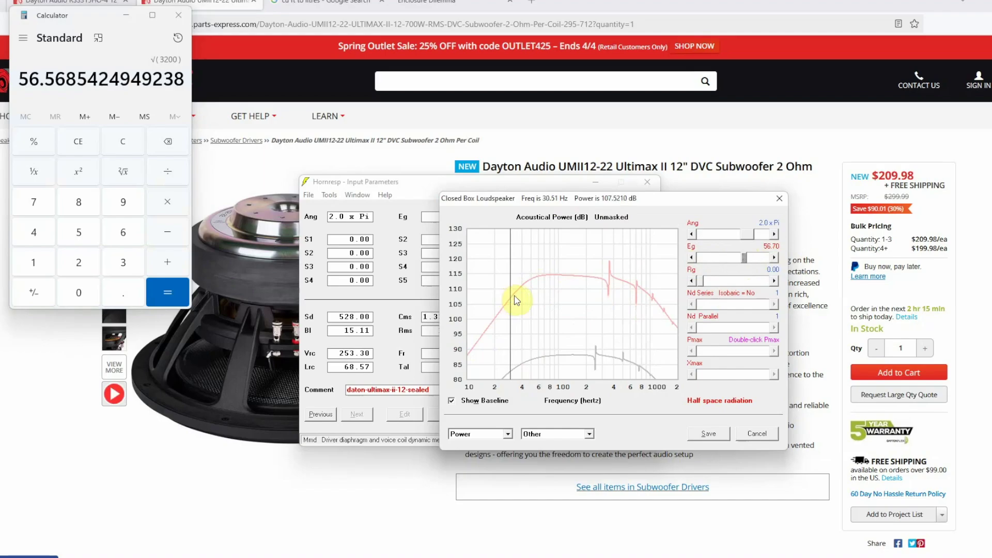
pyautogui.click(548, 296)
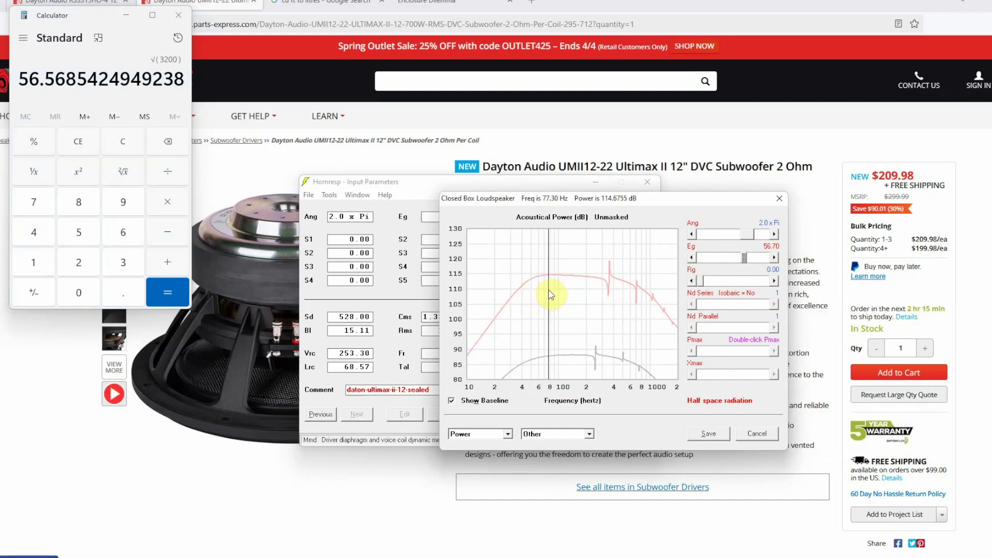
pyautogui.moveTo(550, 295); pyautogui.dragTo(536, 298)
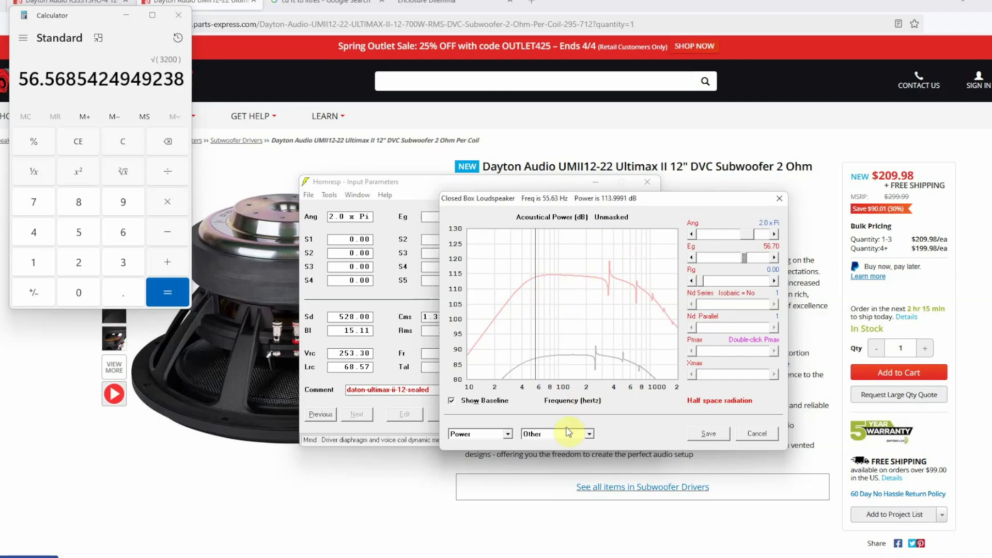
# Chart diaphragm displacement instead of power and read it with the frequency marker
pyautogui.click(485, 438)
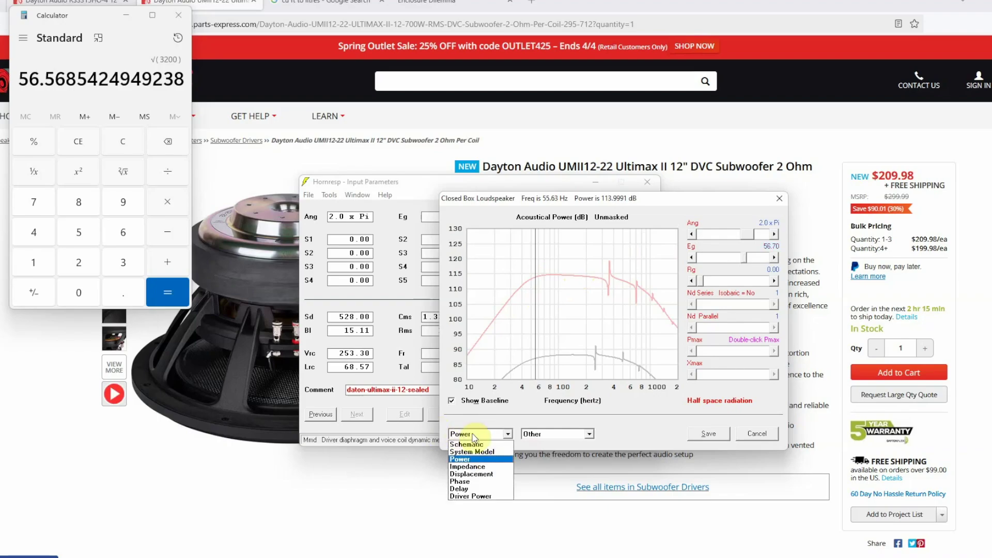
pyautogui.click(487, 474)
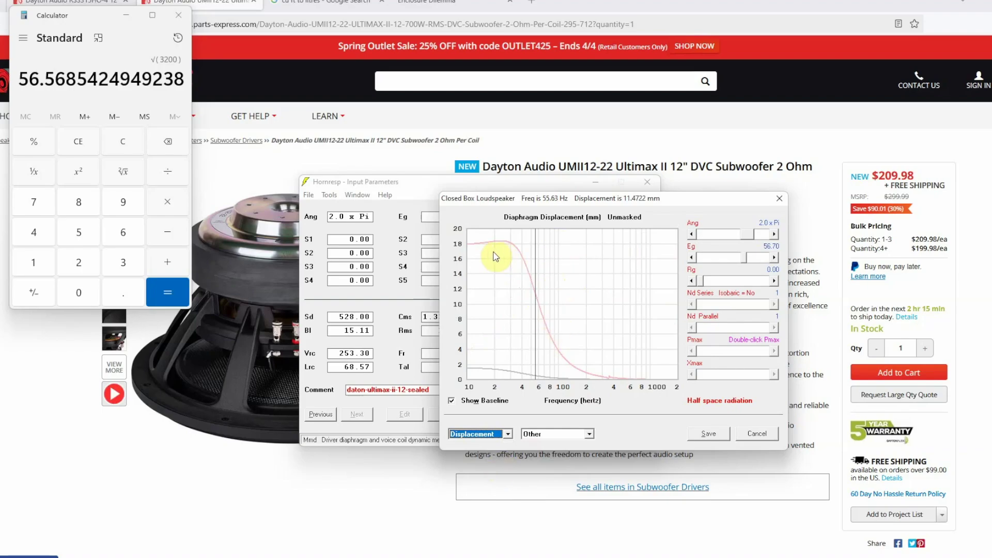
pyautogui.moveTo(492, 244)
pyautogui.mouseDown()
pyautogui.moveTo(509, 245)
pyautogui.moveTo(483, 248)
pyautogui.moveTo(511, 247)
pyautogui.moveTo(482, 249)
pyautogui.moveTo(507, 253)
pyautogui.mouseUp()
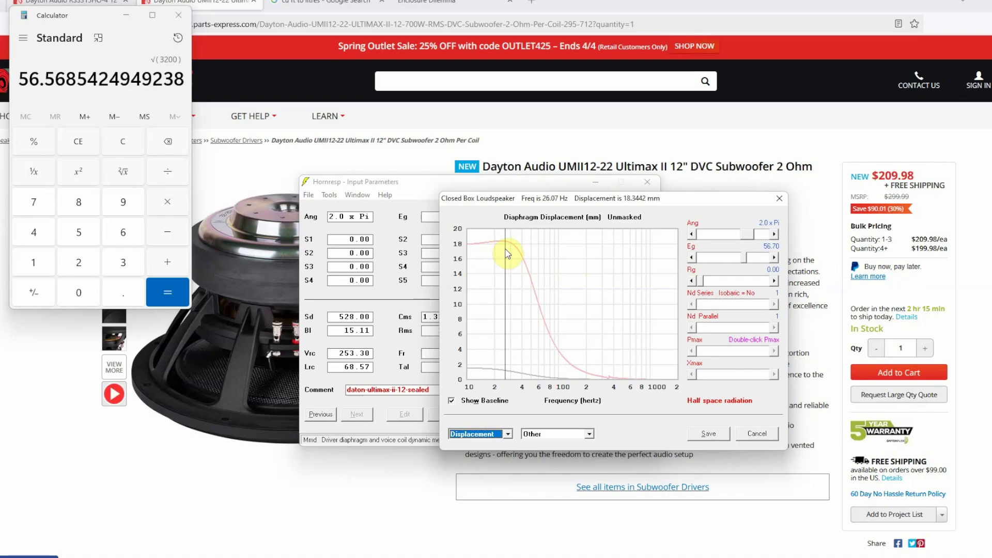
# Raise Eg to 66.70 V and read peak displacement of about 21.5 mm near 20–29 Hz
pyautogui.click(760, 258)
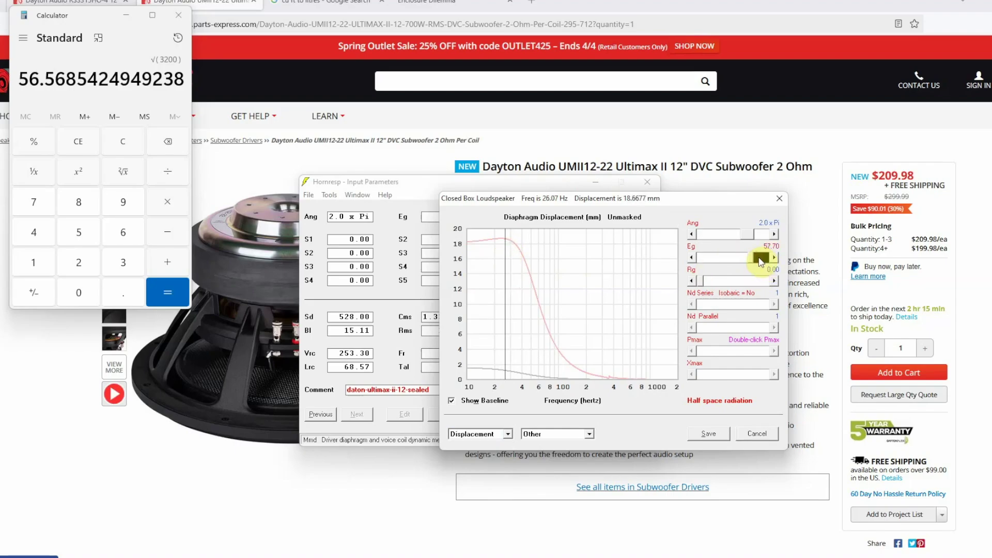
pyautogui.click(774, 258)
pyautogui.moveTo(701, 258); pyautogui.dragTo(748, 257)
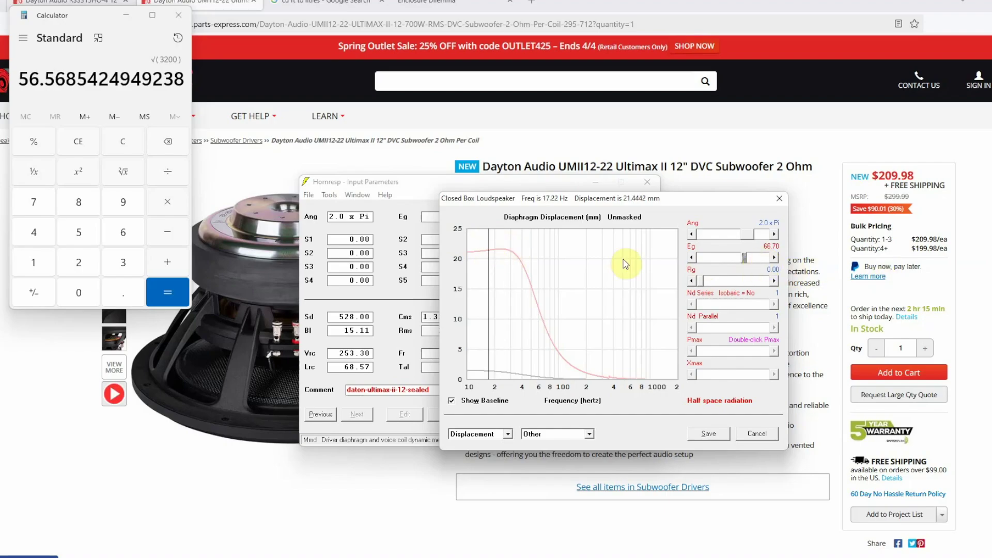
pyautogui.click(489, 246)
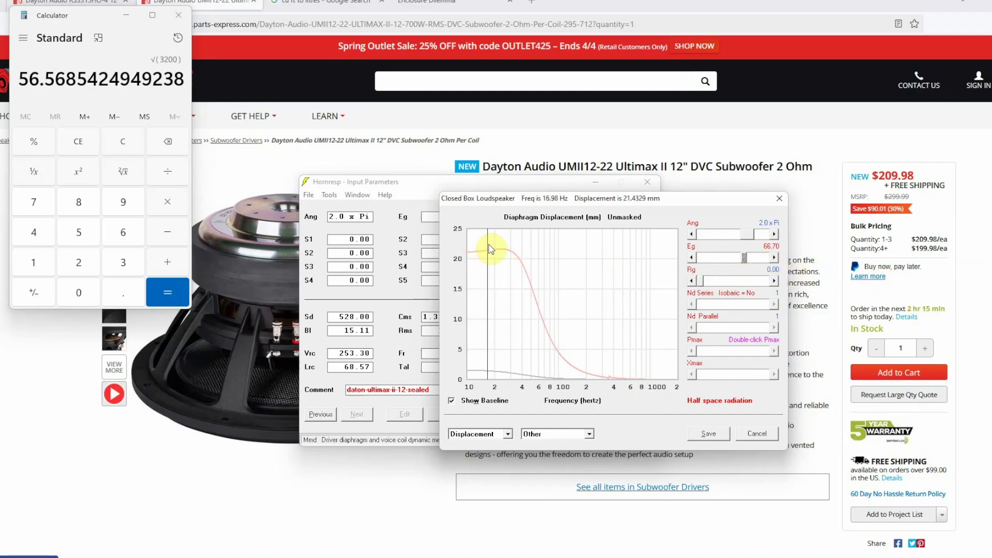
pyautogui.moveTo(491, 250); pyautogui.dragTo(503, 249)
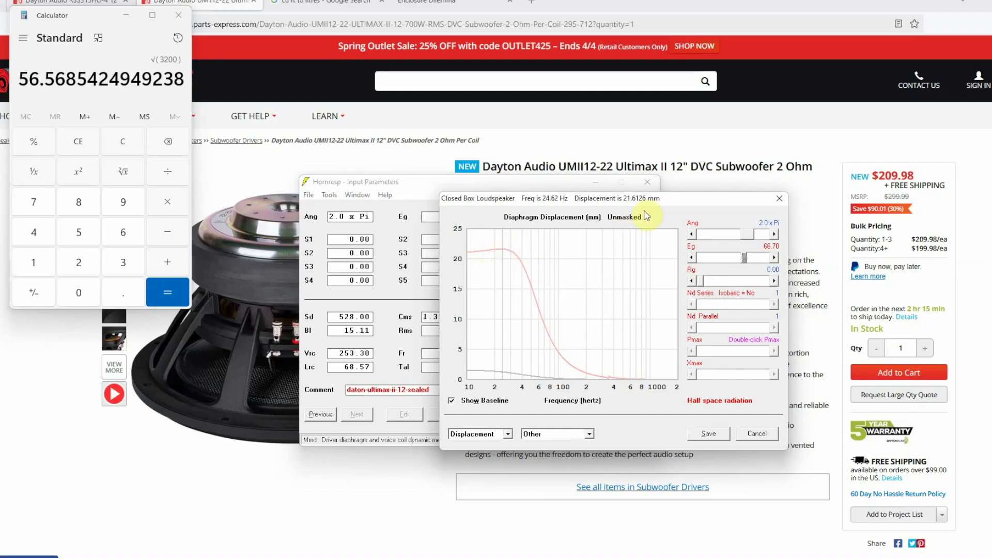
pyautogui.moveTo(491, 245); pyautogui.dragTo(509, 242)
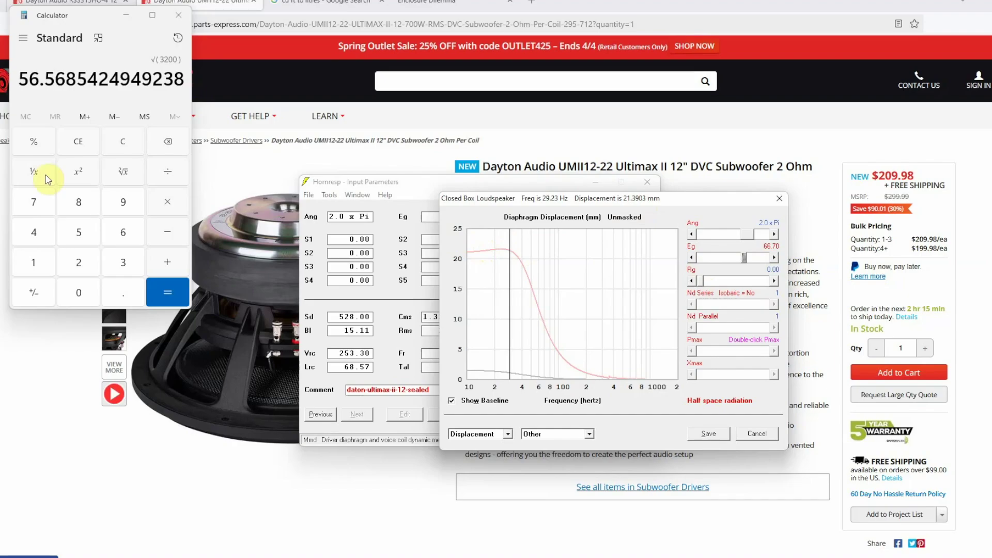
# Compute 66 × 66 ÷ 4 in Calculator, giving 1,089 W at 66 V into 4 Ω
pyautogui.click(122, 145)
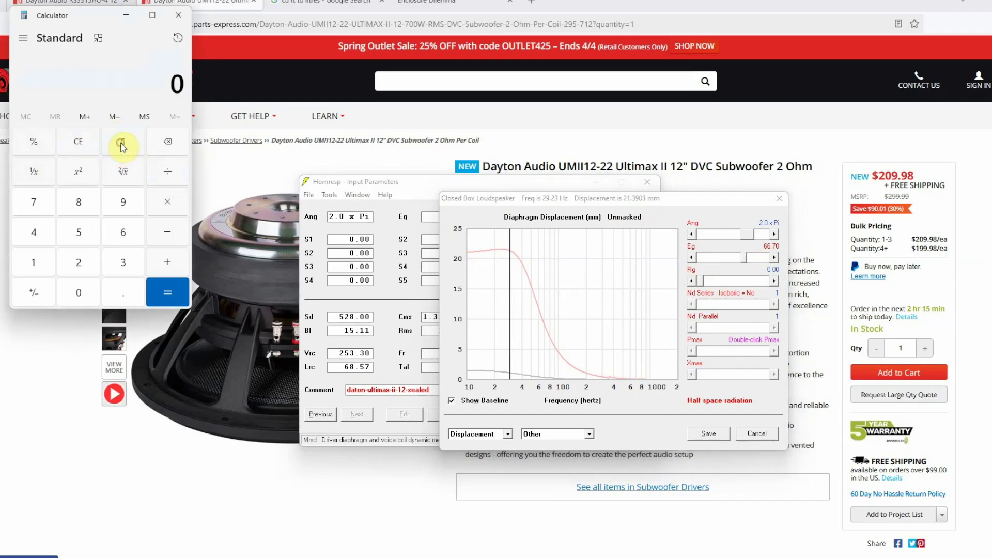
pyautogui.doubleClick(122, 233)
pyautogui.click(167, 203)
pyautogui.doubleClick(129, 229)
pyautogui.click(161, 292)
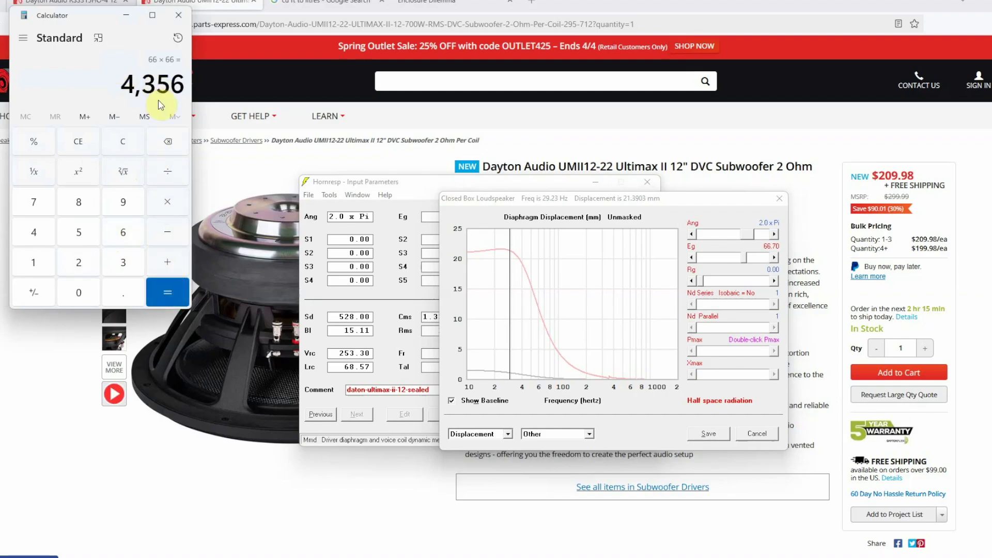
pyautogui.click(168, 174)
pyautogui.click(35, 232)
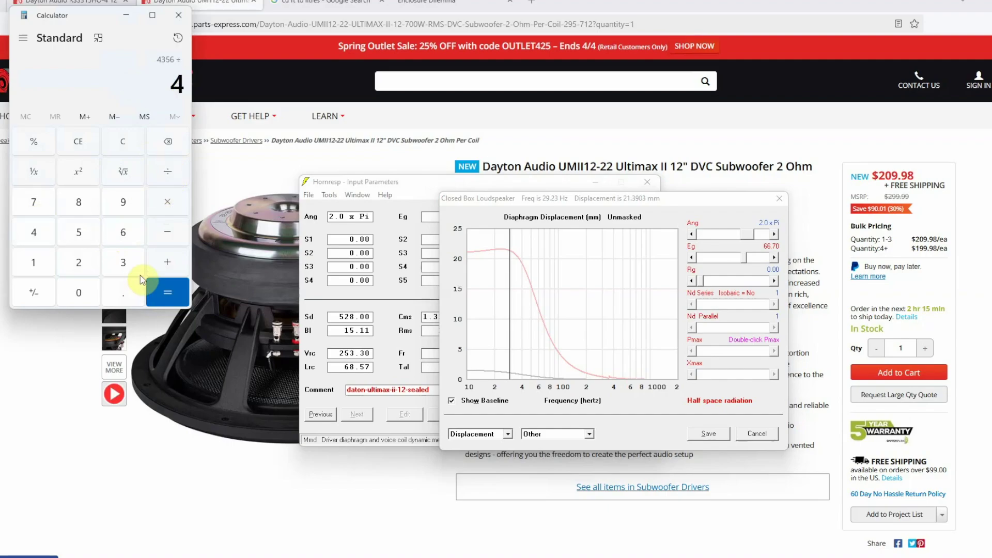
pyautogui.click(164, 294)
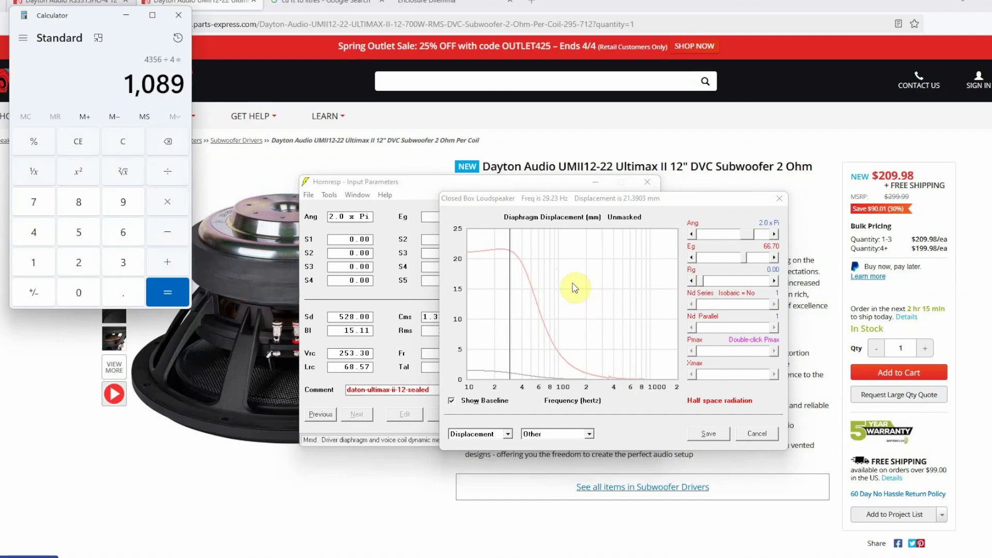
# Save Eg 66.70 to the sealed-box record and recalculate without air chamber resonances
pyautogui.click(710, 435)
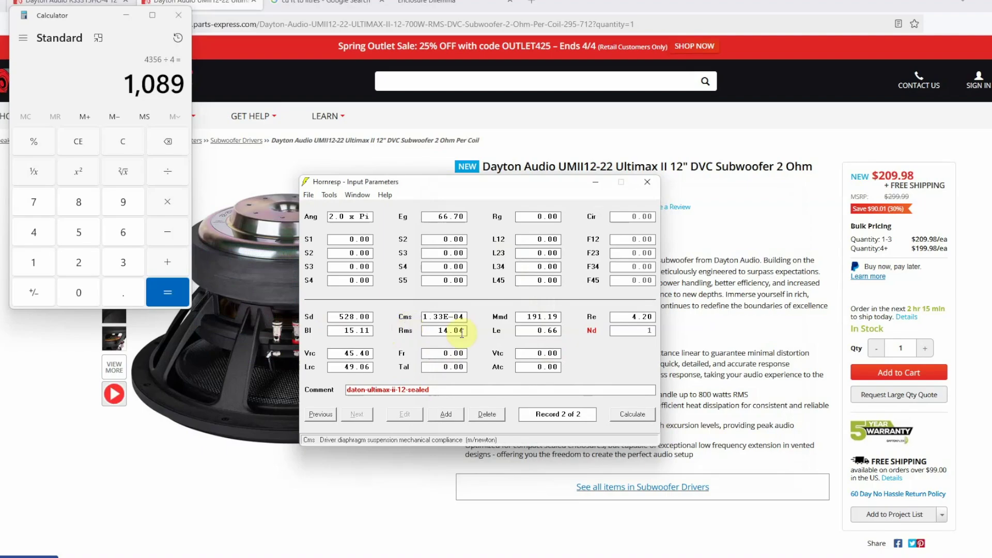
pyautogui.click(634, 414)
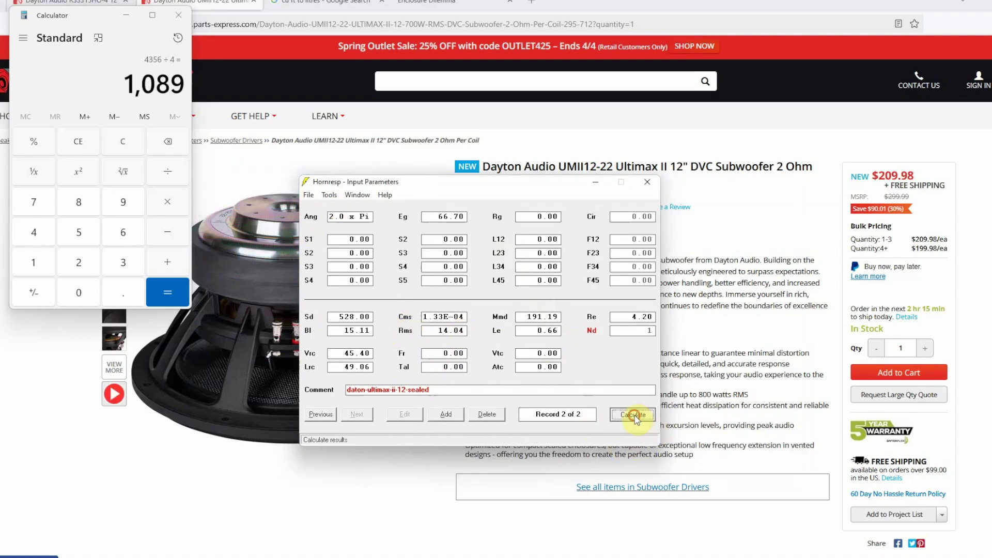
pyautogui.click(566, 324)
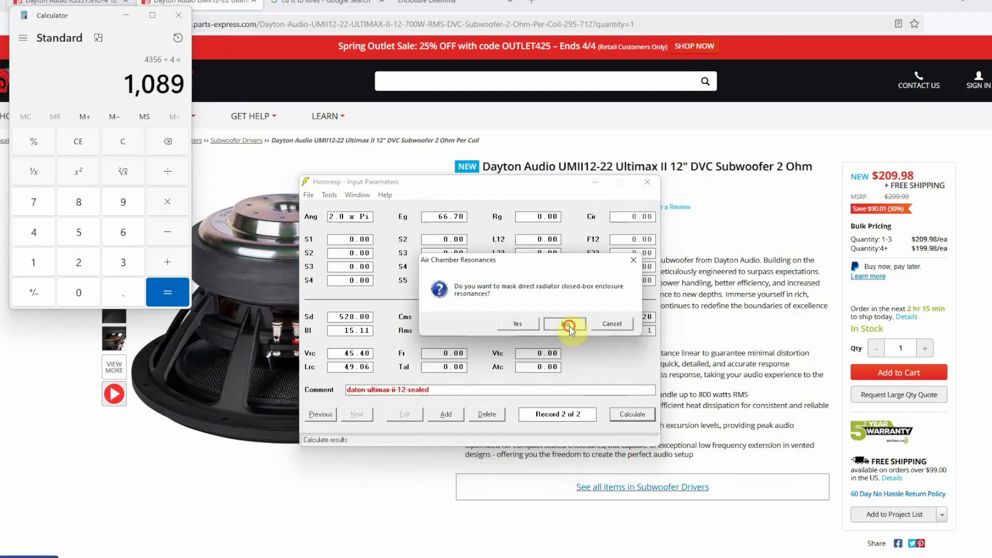
# View the diaphragm displacement, phase response and group delay charts
pyautogui.click(357, 195)
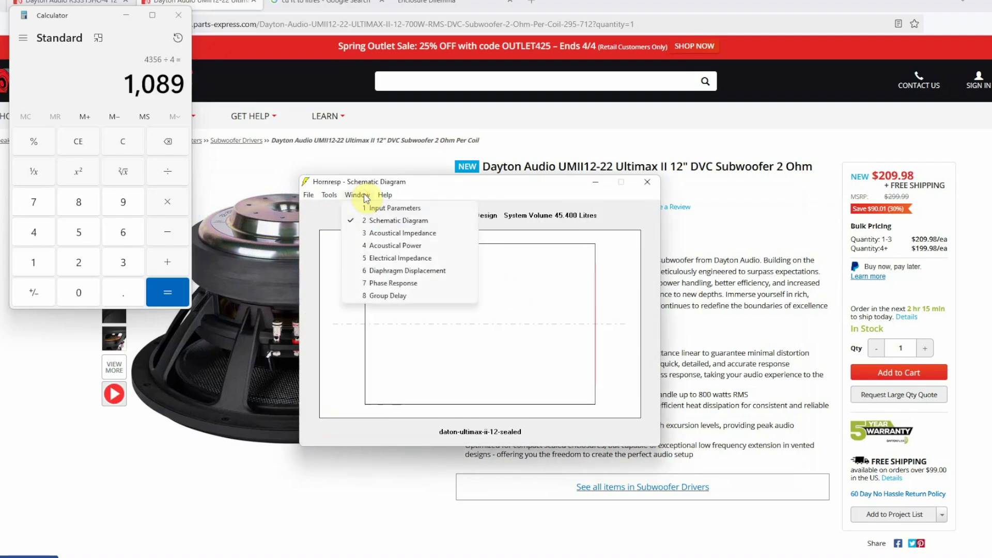
pyautogui.click(408, 271)
pyautogui.moveTo(341, 255); pyautogui.dragTo(374, 263)
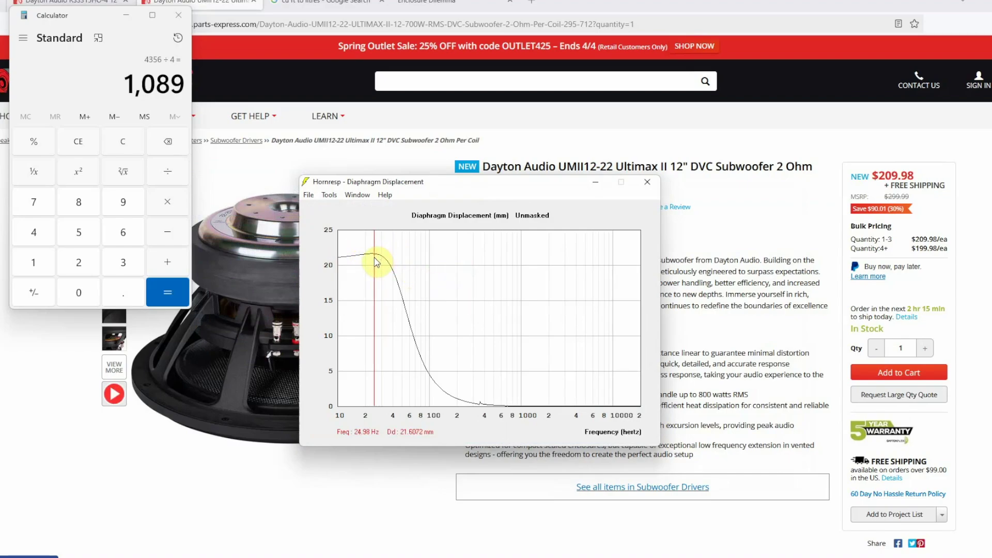
pyautogui.click(358, 196)
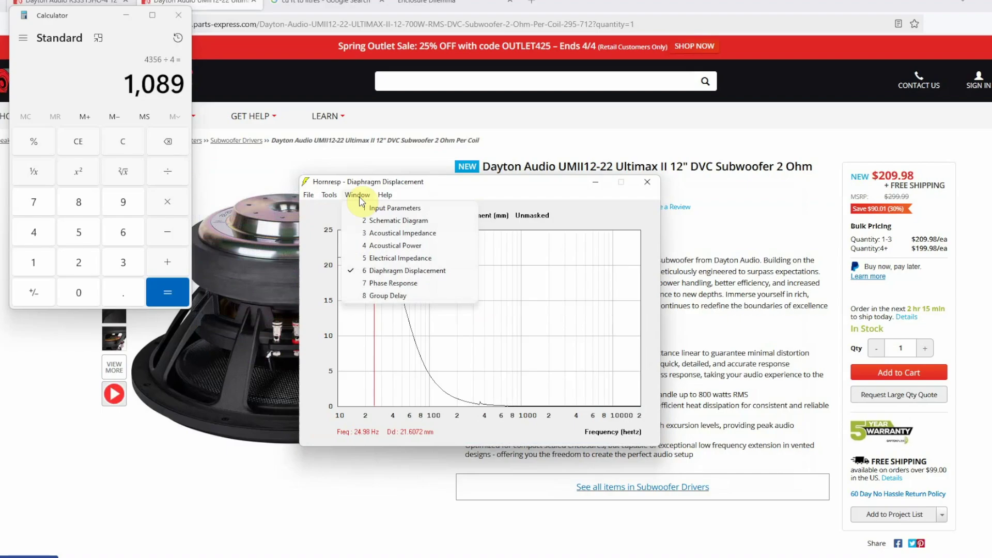
pyautogui.click(392, 283)
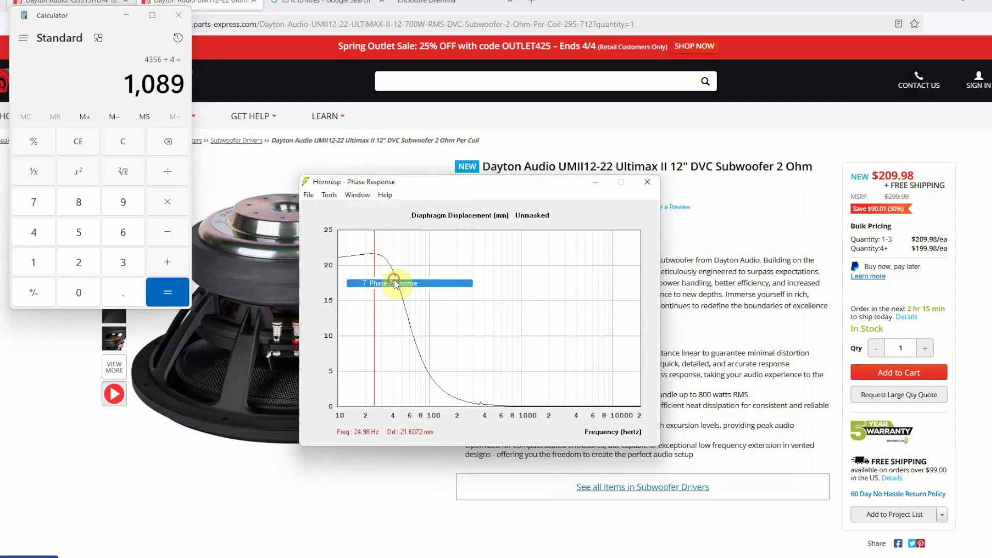
pyautogui.click(361, 198)
pyautogui.click(408, 294)
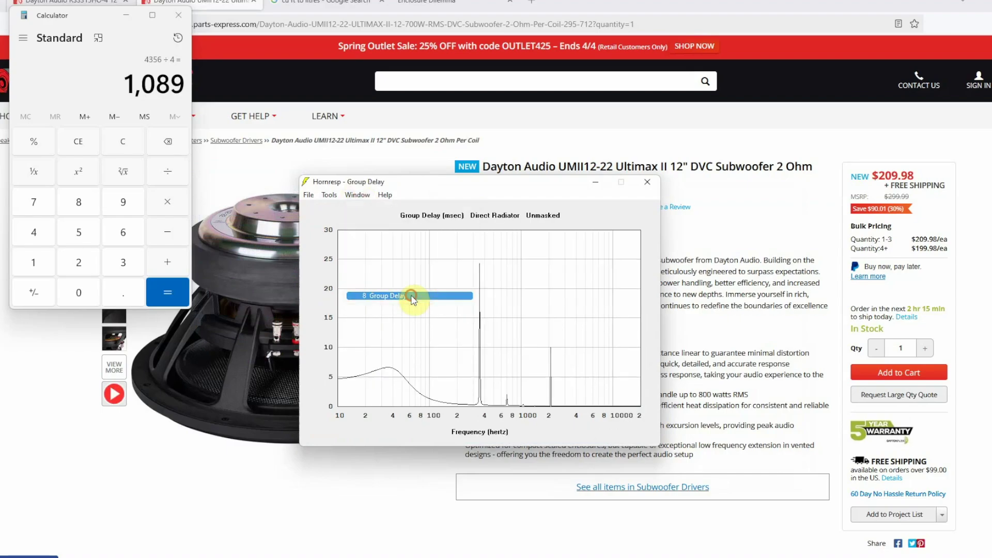
# View the acoustical impedance and power charts, then return to Input Parameters
pyautogui.click(361, 199)
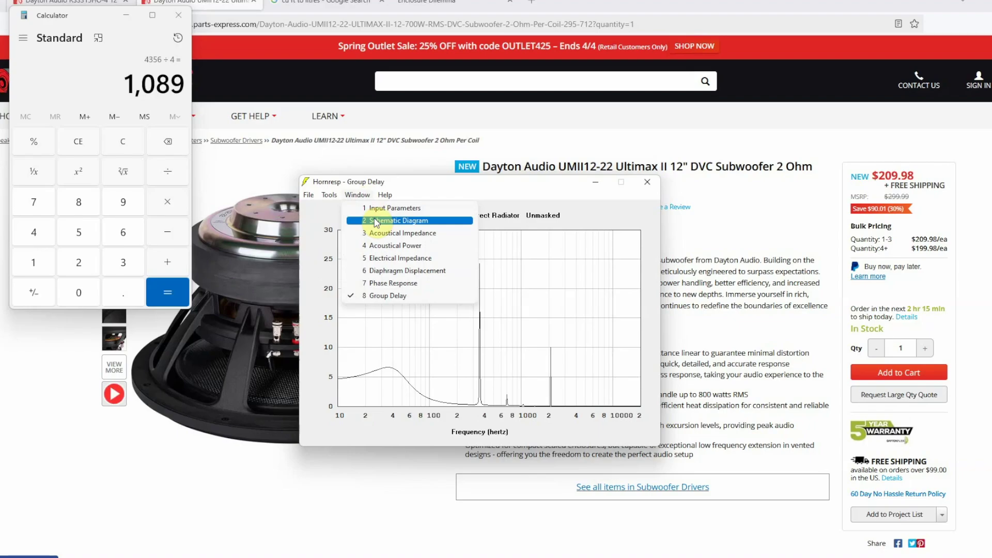
pyautogui.click(380, 233)
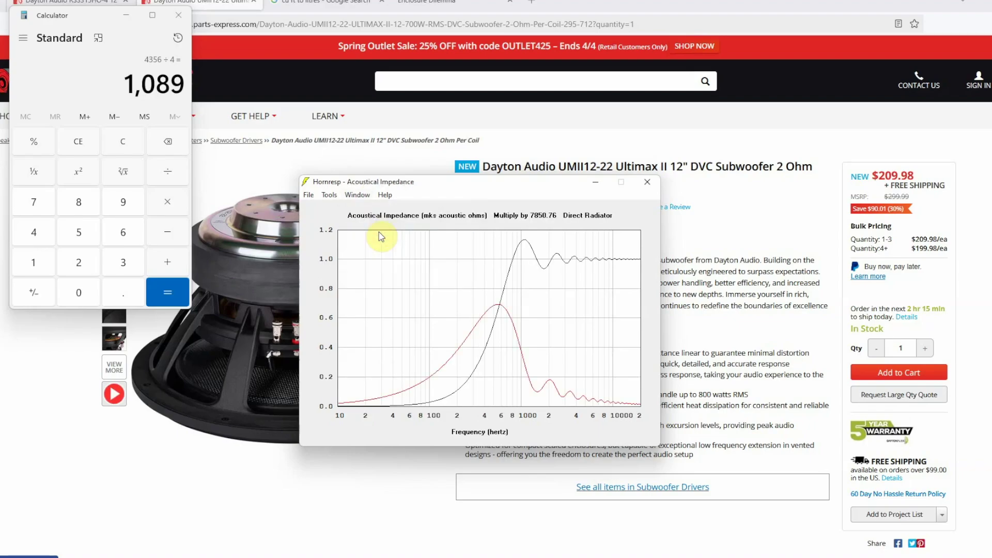
pyautogui.click(360, 200)
pyautogui.click(408, 245)
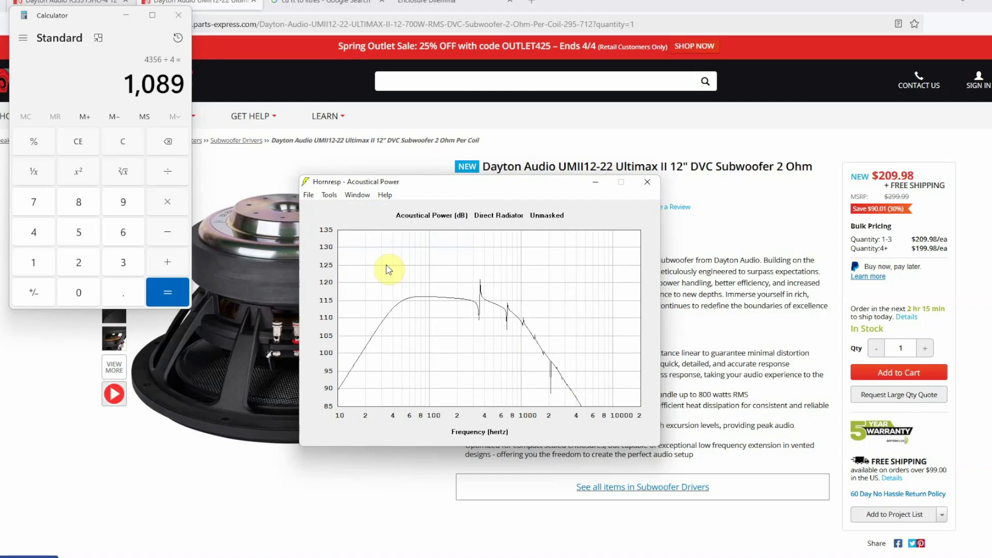
pyautogui.click(357, 195)
pyautogui.click(368, 207)
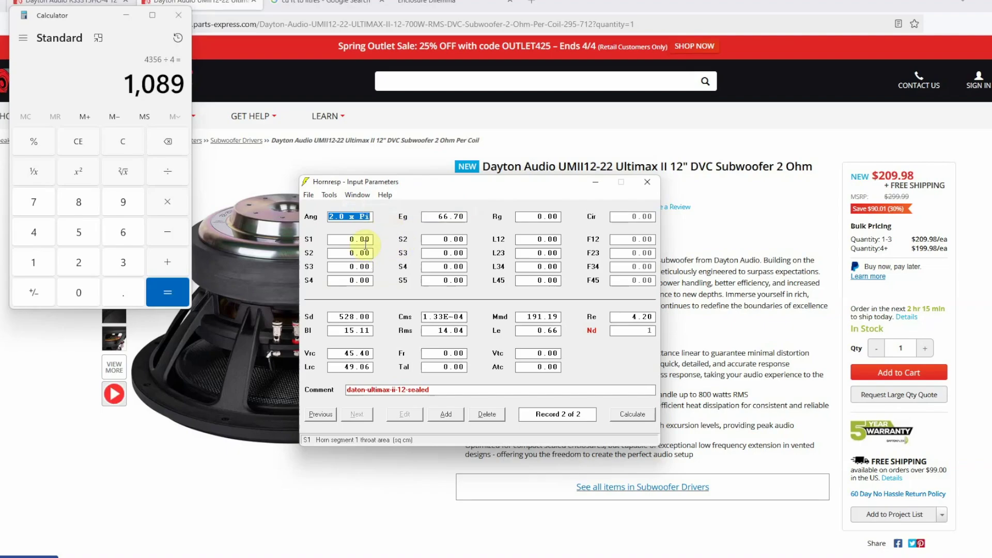